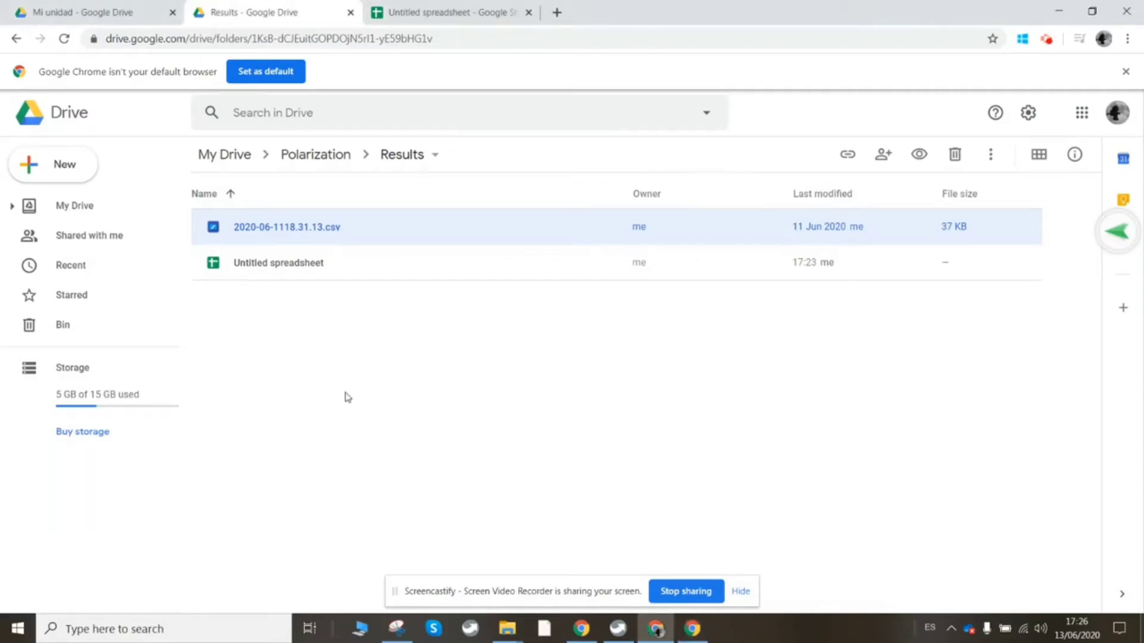
- Preview the CSV file 2020-06-1118.31.13.csv and select its Roll column for copying
double_click(305, 230)
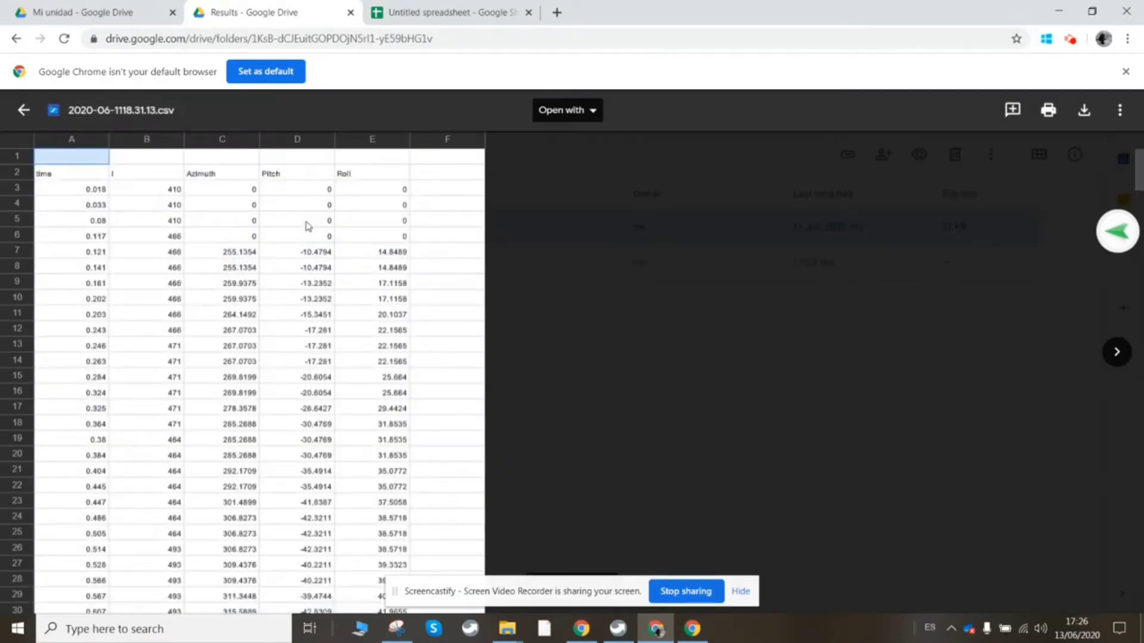
left_click(66, 142)
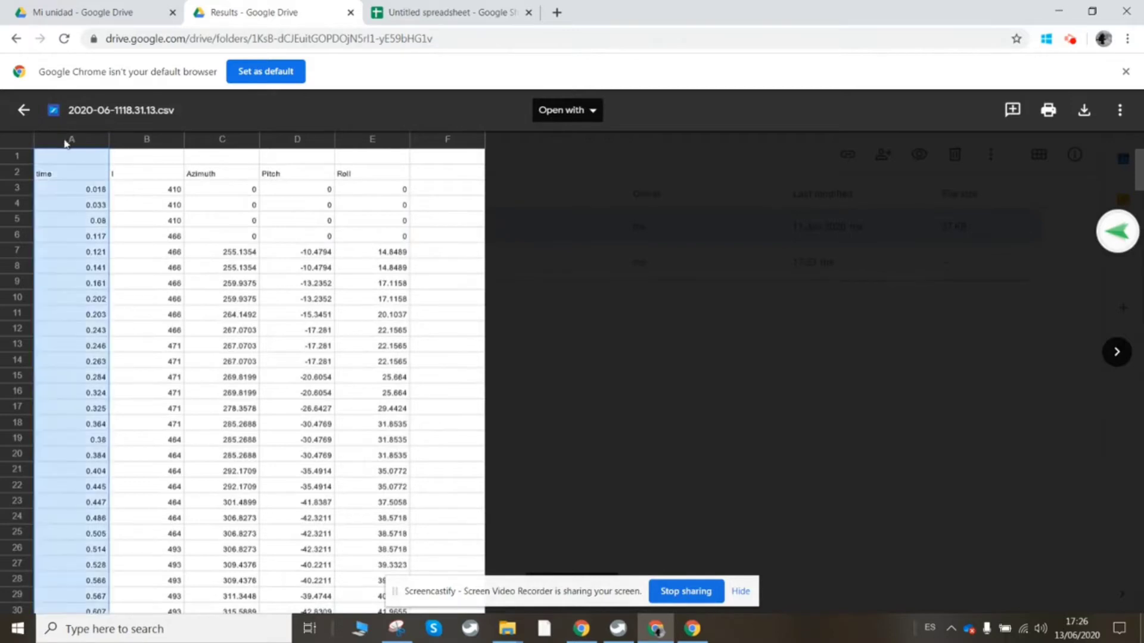
left_click(136, 146)
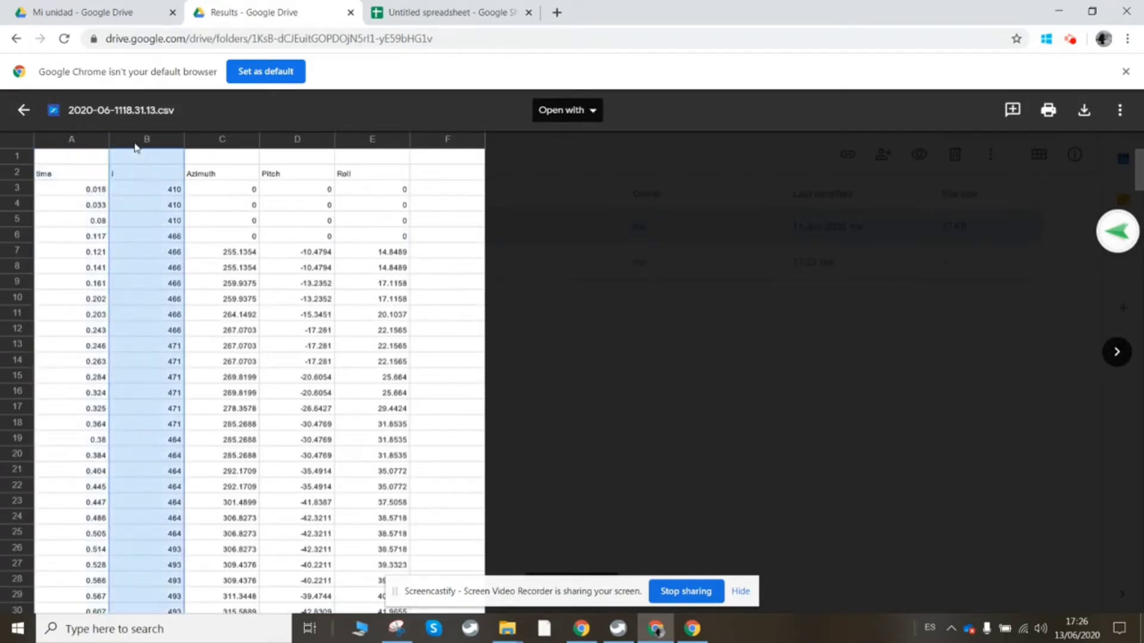
left_click_drag(222, 145, 346, 146)
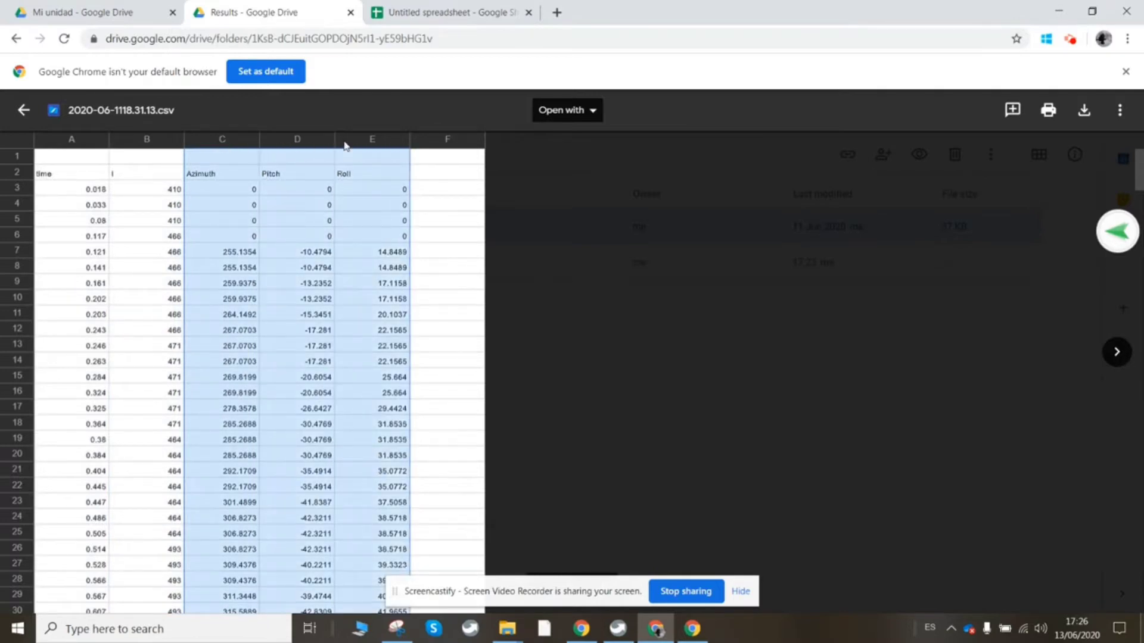
left_click(354, 141)
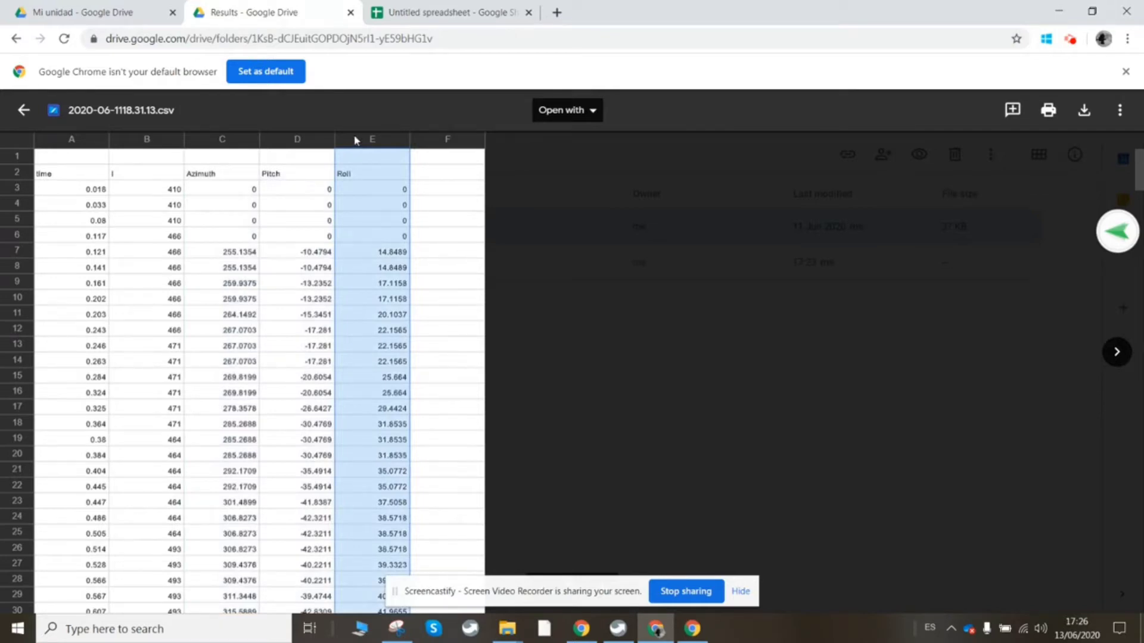
- Paste the Roll values into column A of the Untitled spreadsheet
left_click(395, 14)
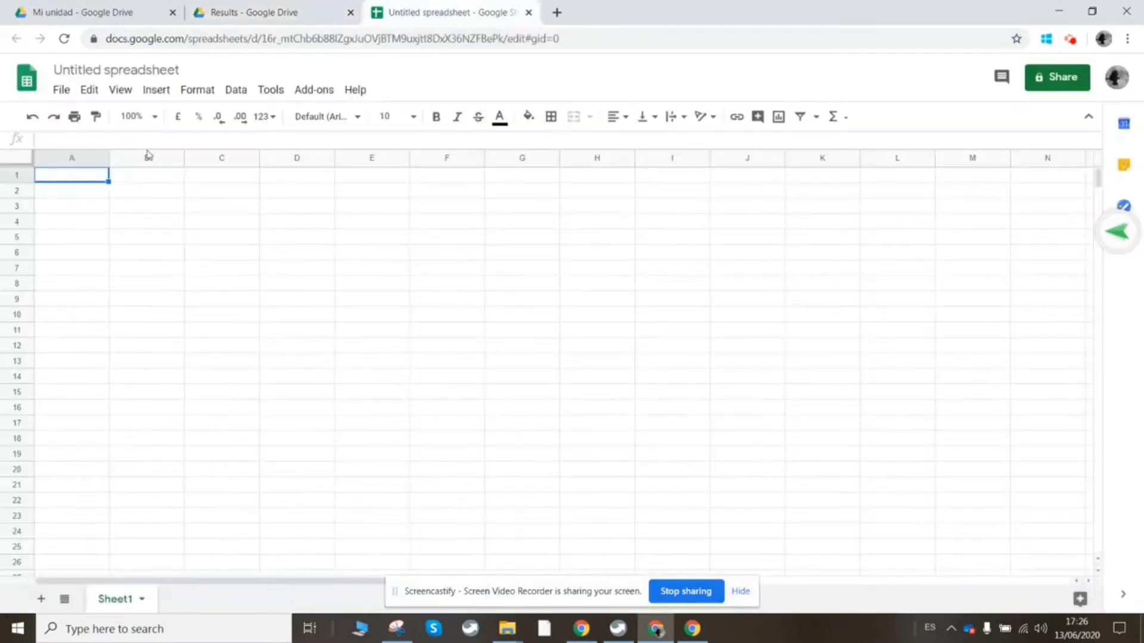
left_click(71, 158)
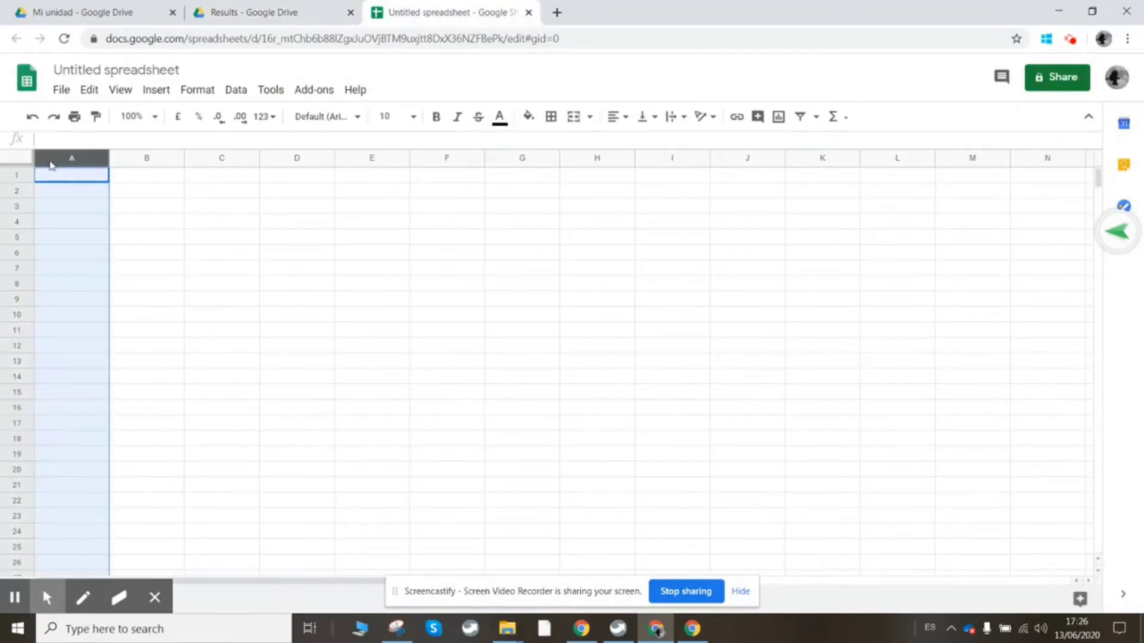
key("ctrl+v")
- Copy the I column from the CSV preview and paste it into column B
left_click(260, 13)
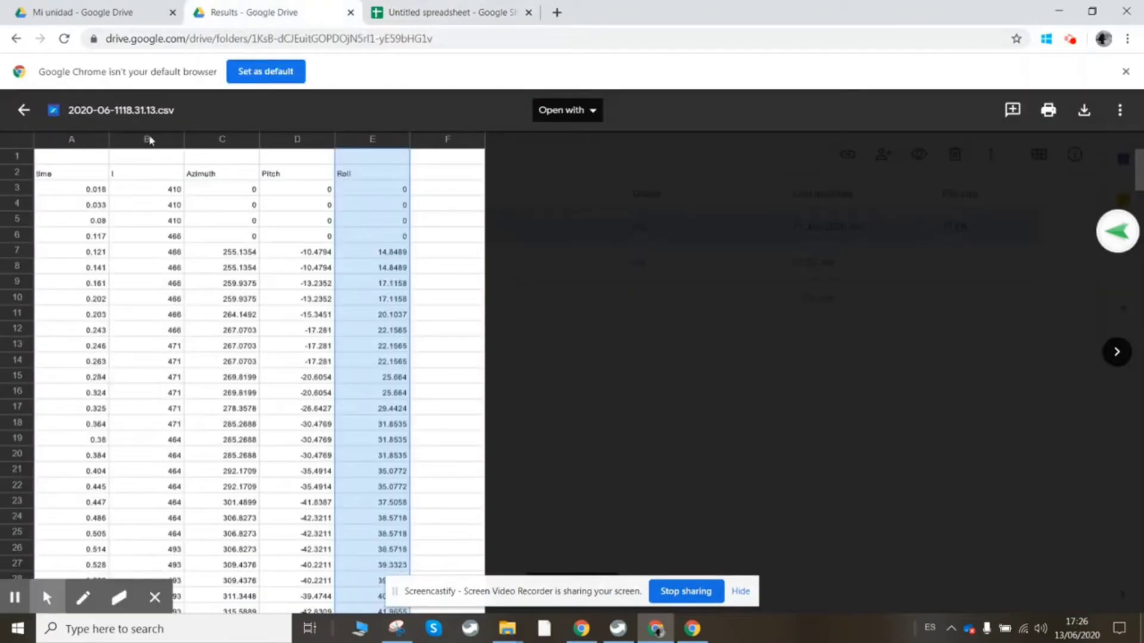
left_click(124, 146)
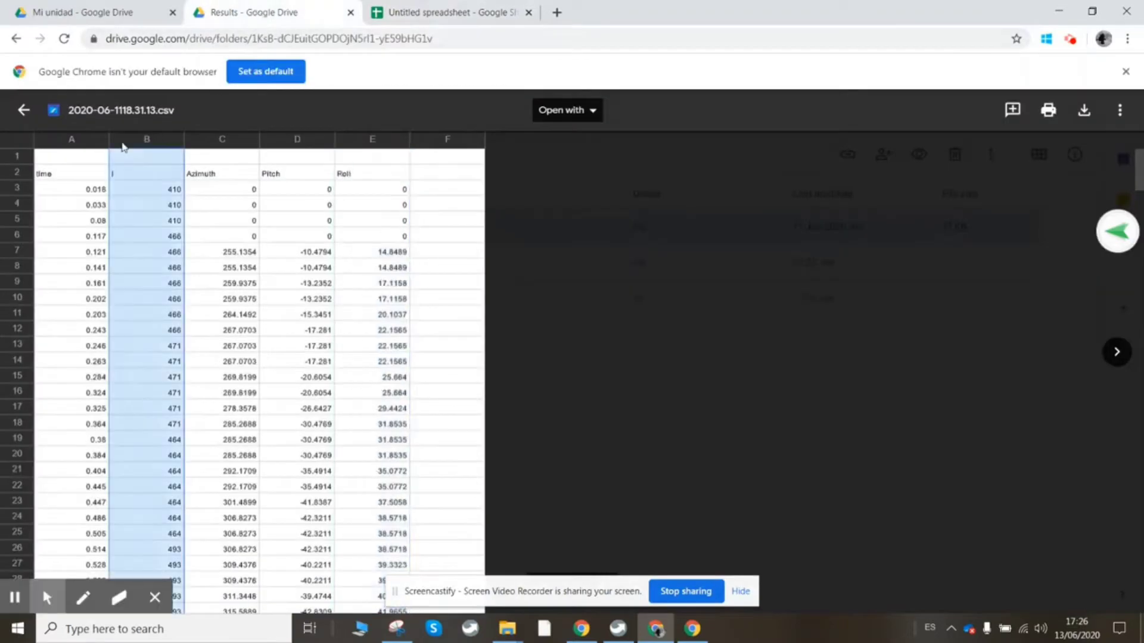
left_click(429, 12)
left_click(143, 158)
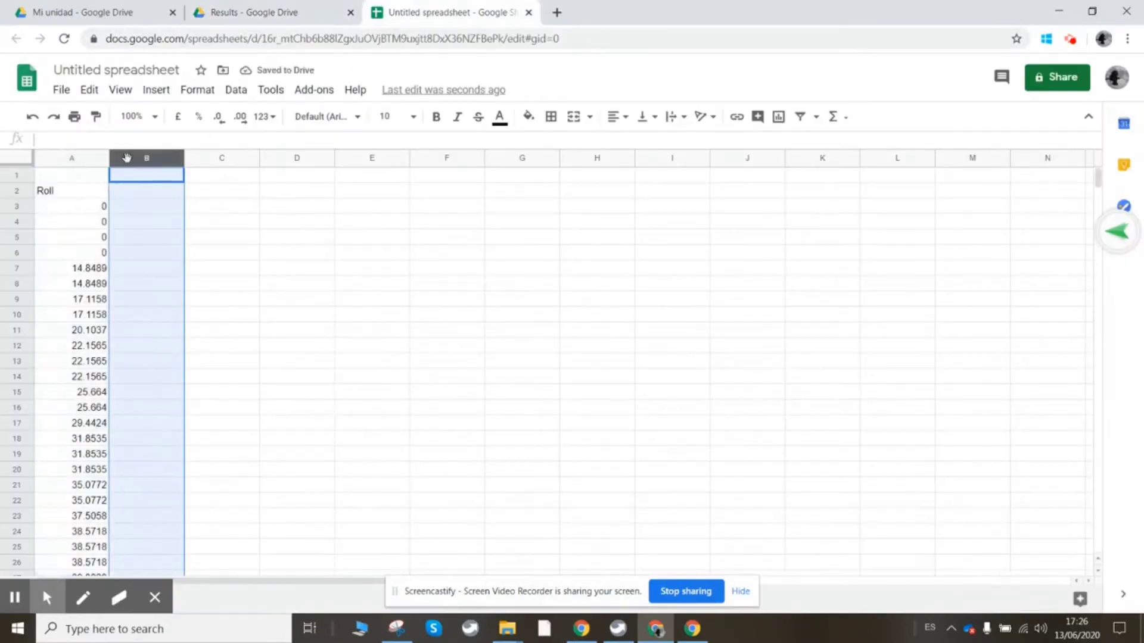
key("ctrl+v")
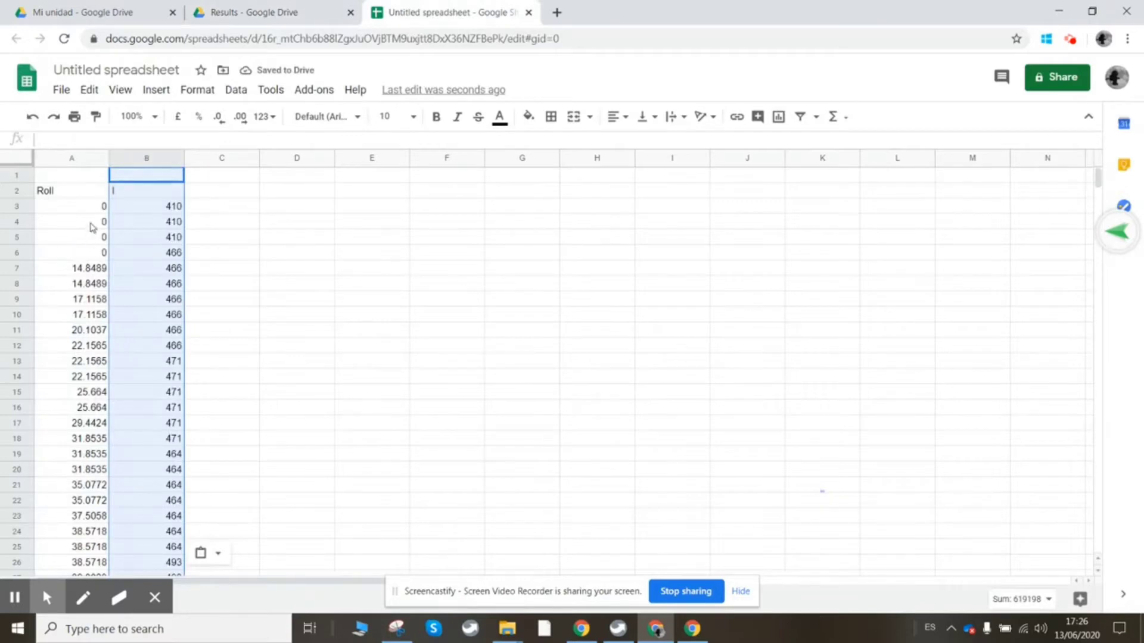
- Scroll through the pasted Roll and I data to review it past row 330
scroll(52, 190, "down", 2)
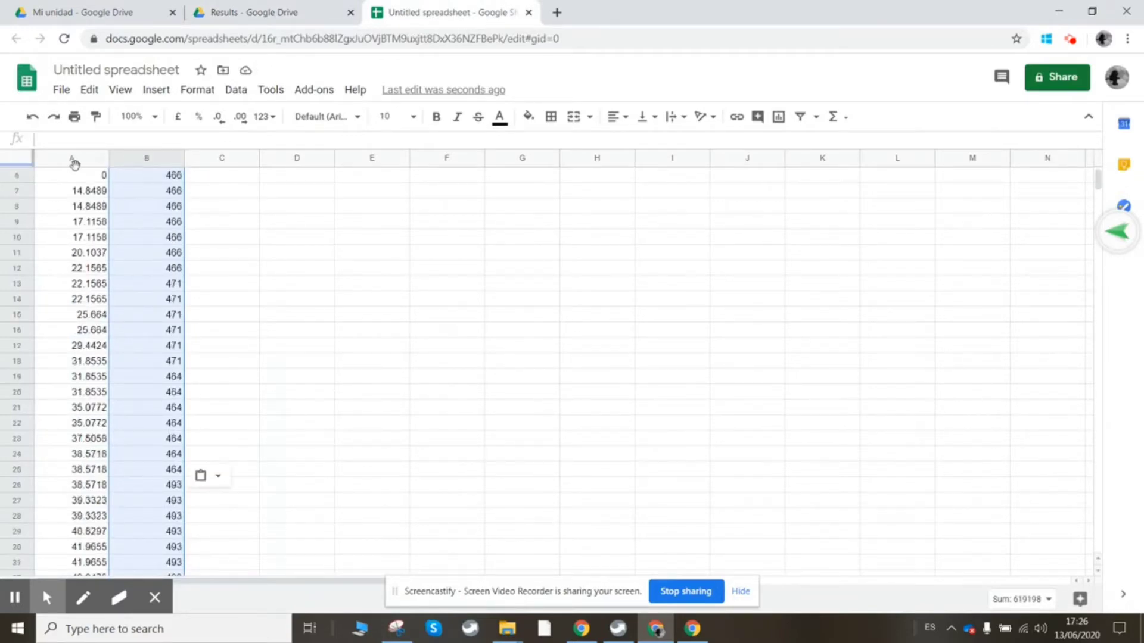
scroll(71, 179, "down", 4)
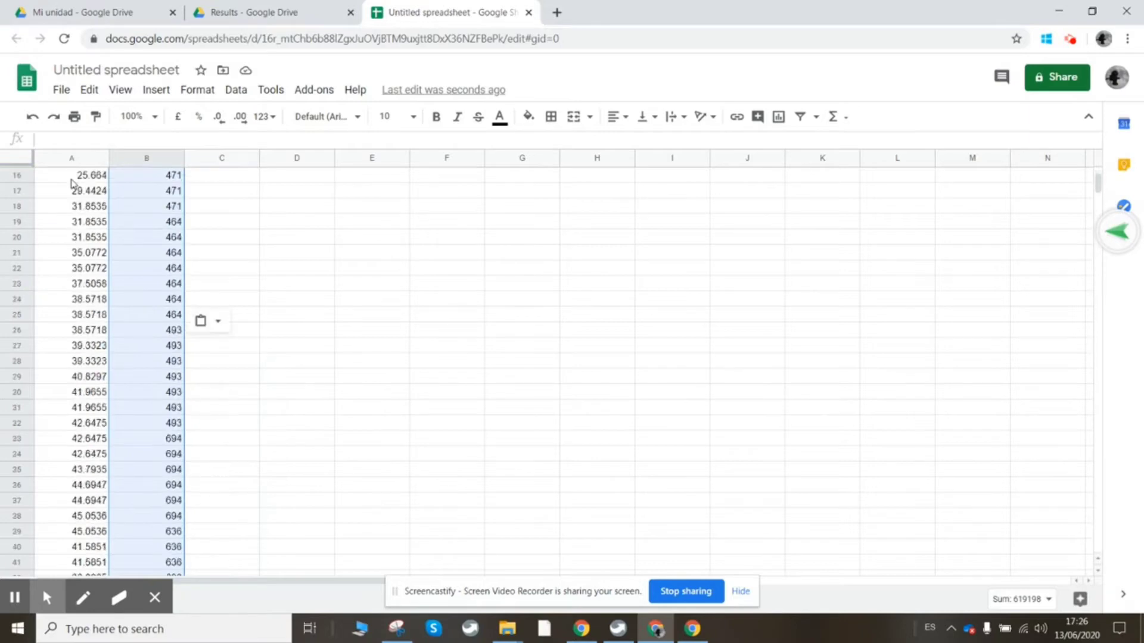
scroll(72, 183, "down", 15)
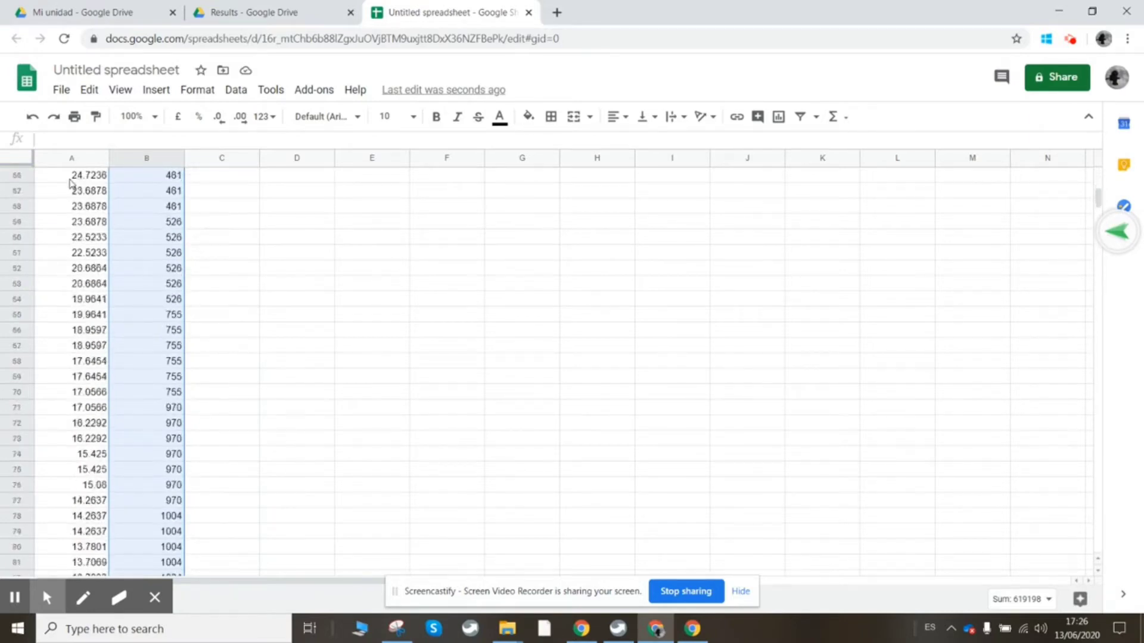
scroll(70, 183, "down", 8)
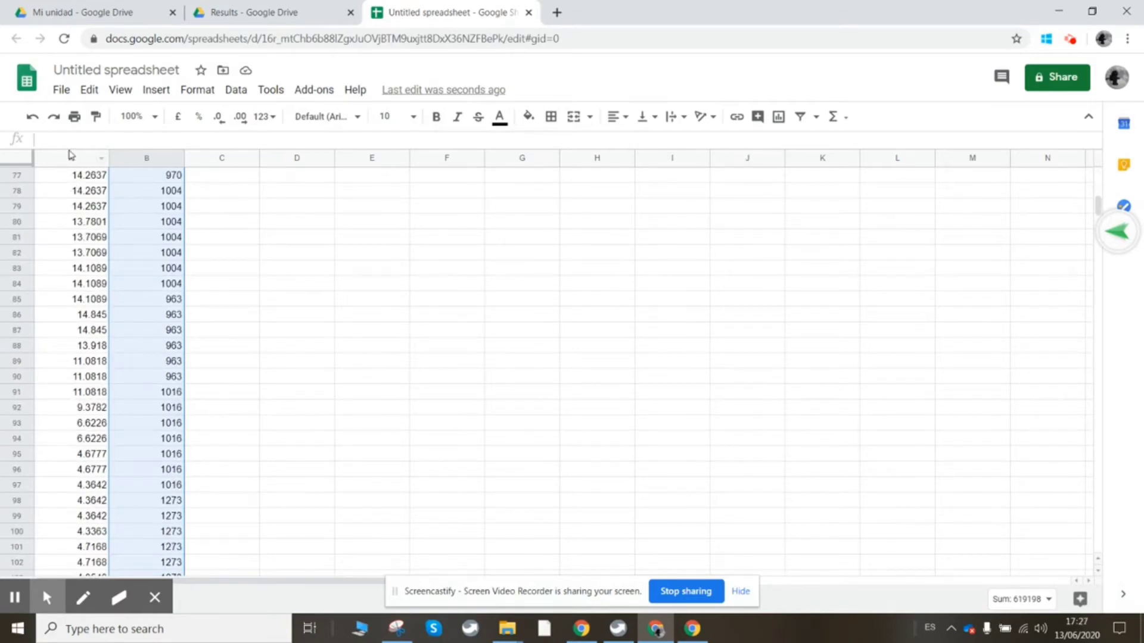
scroll(62, 189, "down", 20)
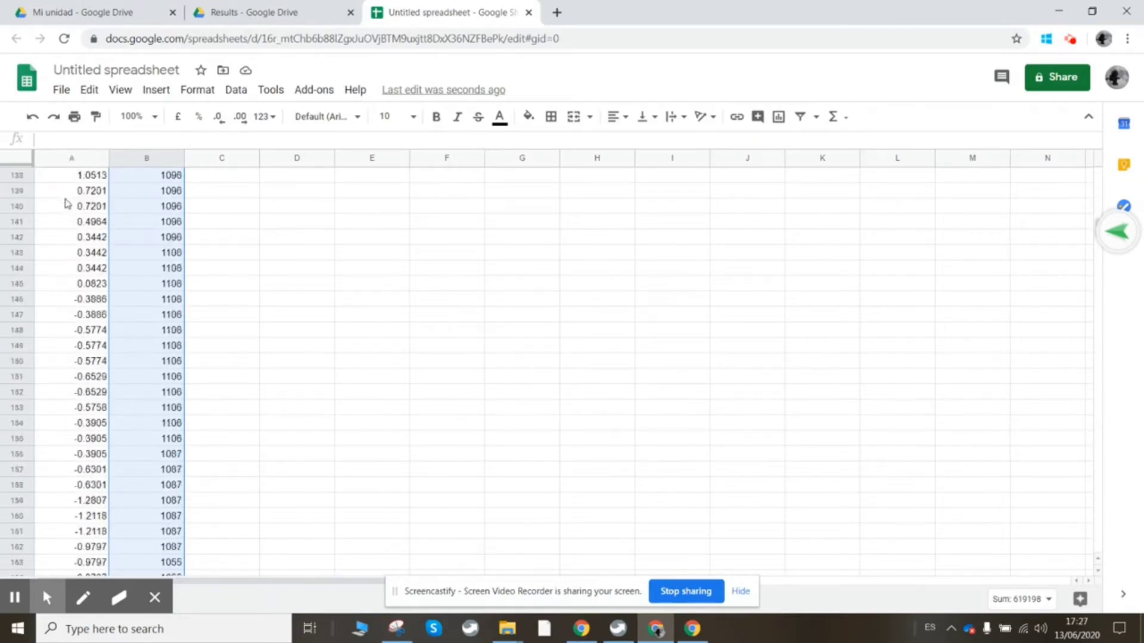
scroll(67, 203, "up", 2)
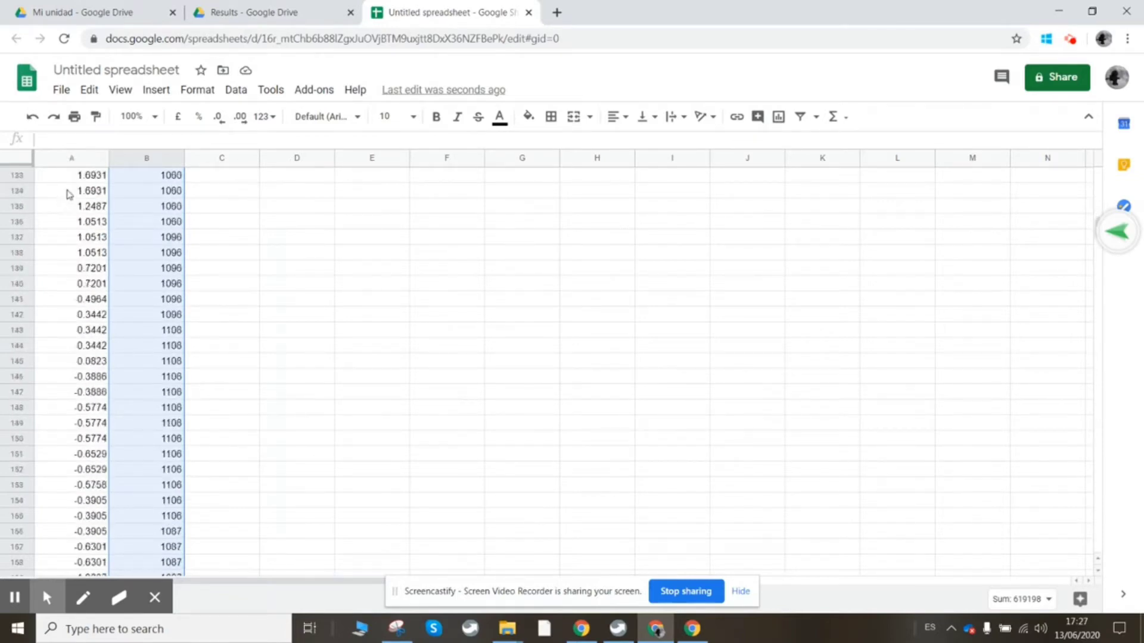
scroll(67, 193, "down", 5)
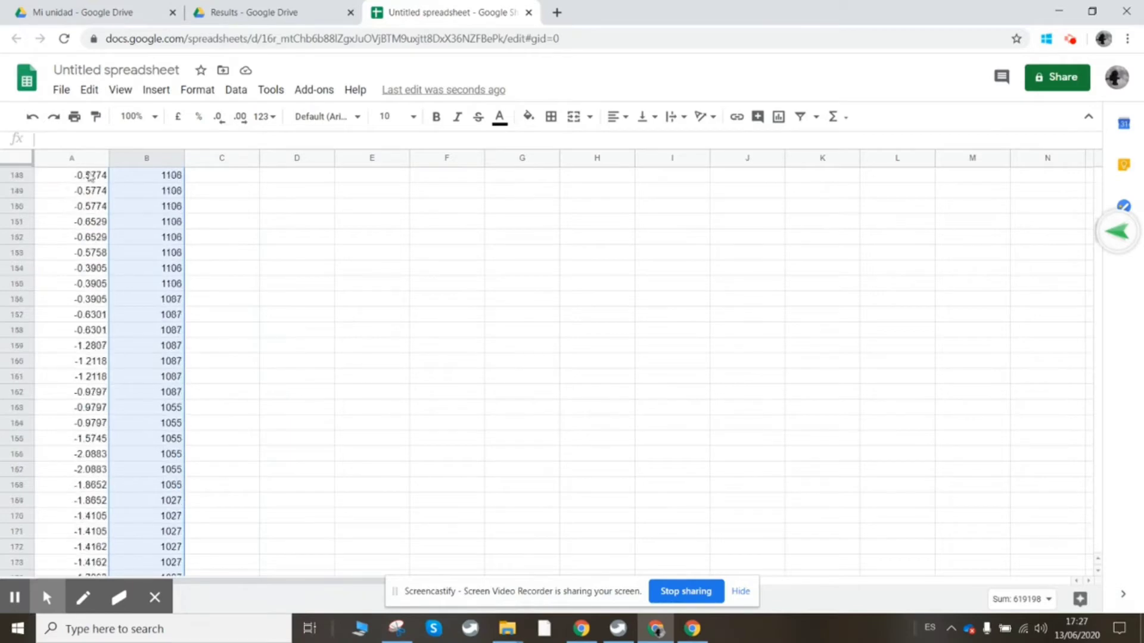
scroll(77, 273, "down", 8)
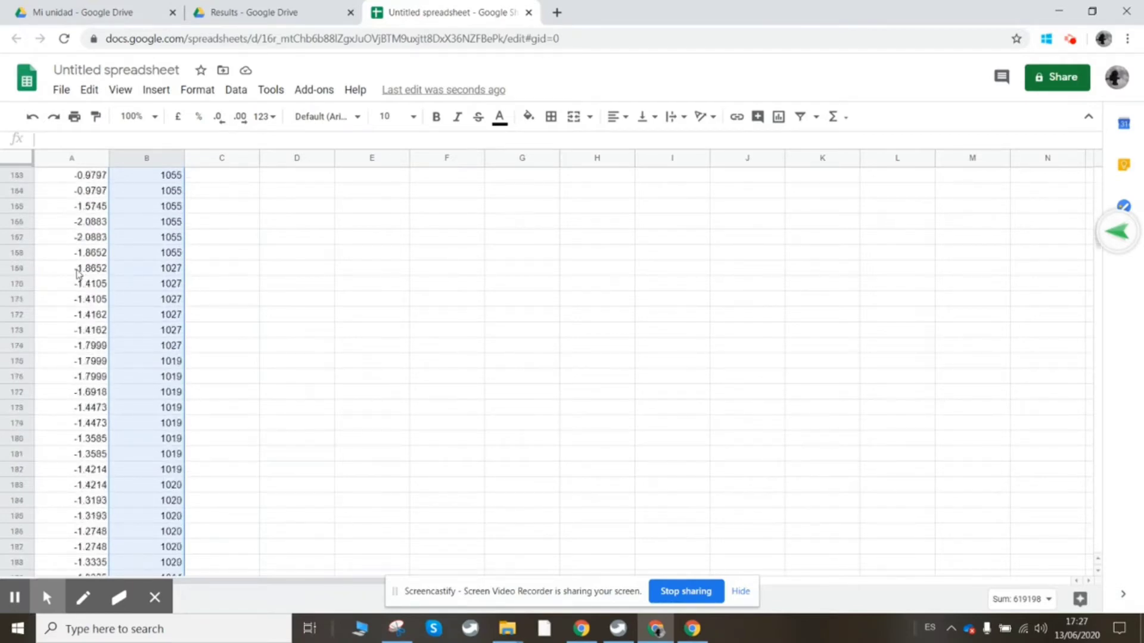
scroll(76, 273, "down", 10)
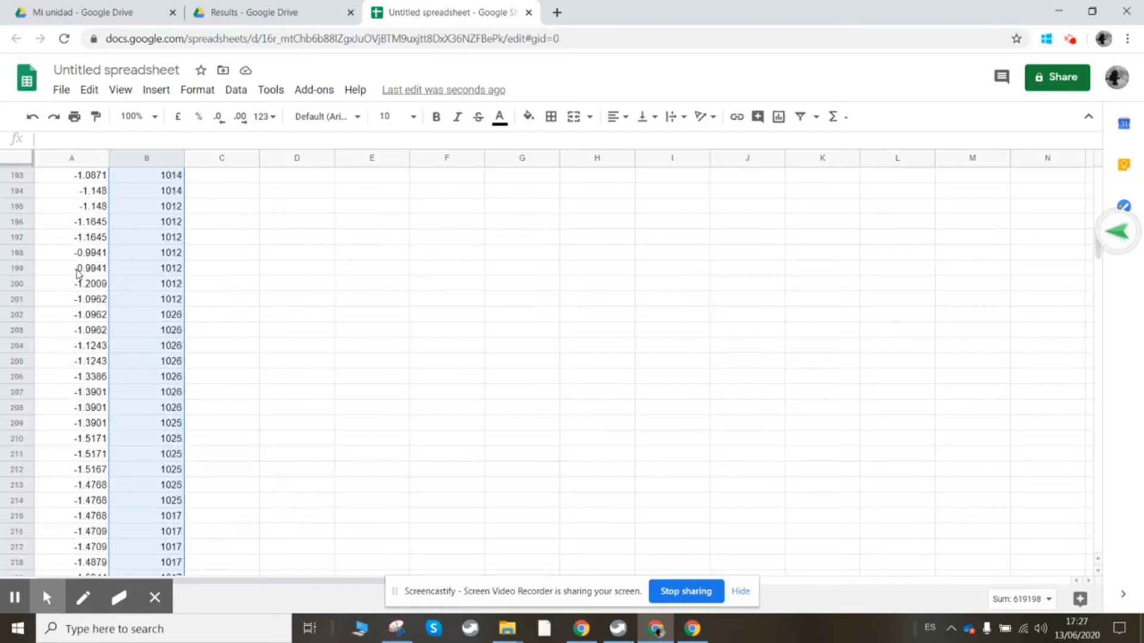
scroll(77, 272, "down", 13)
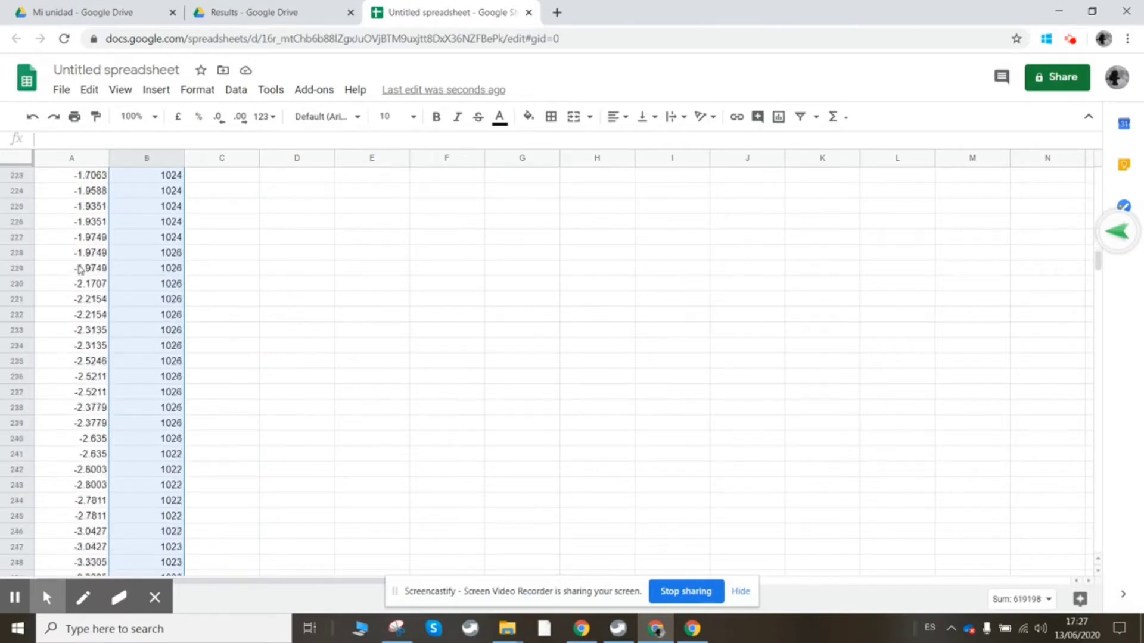
scroll(80, 269, "down", 12)
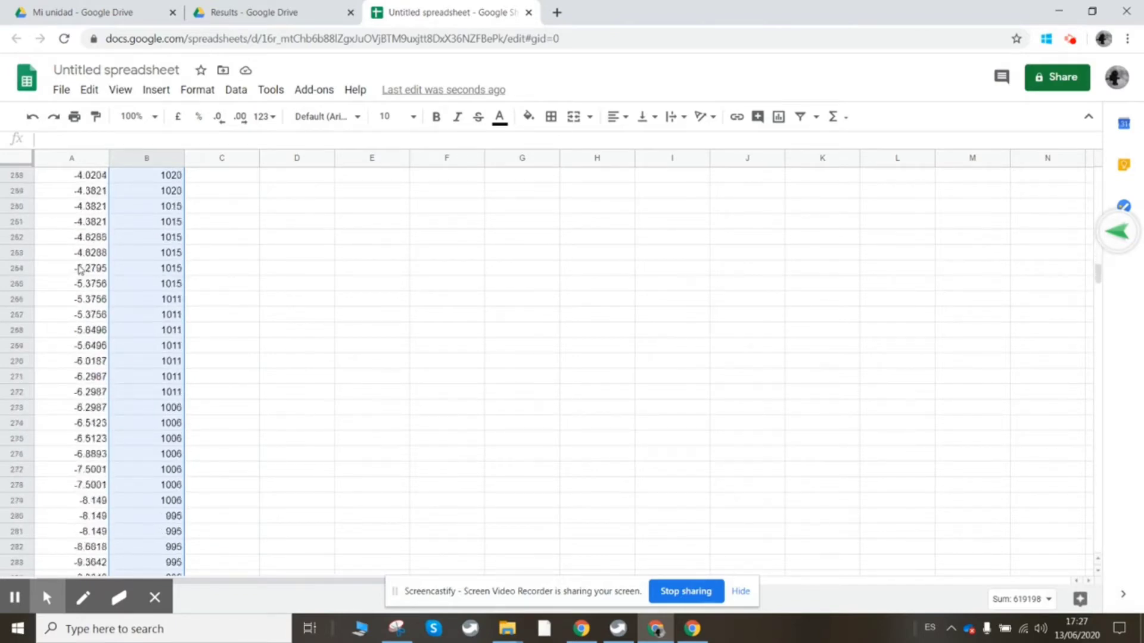
scroll(79, 269, "down", 17)
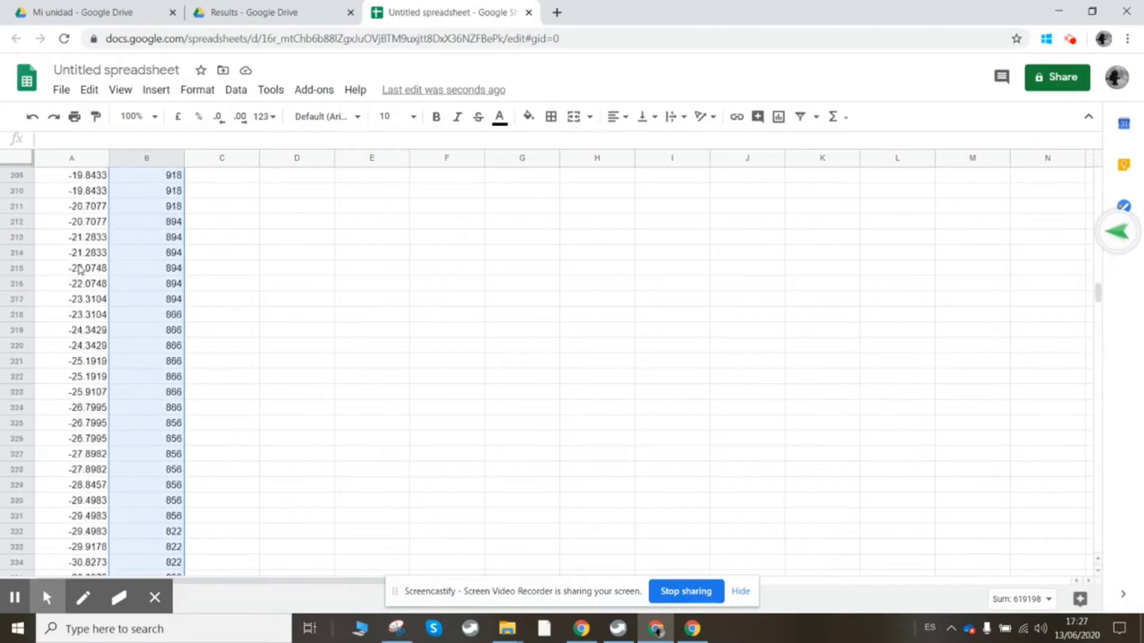
scroll(79, 269, "up", 20)
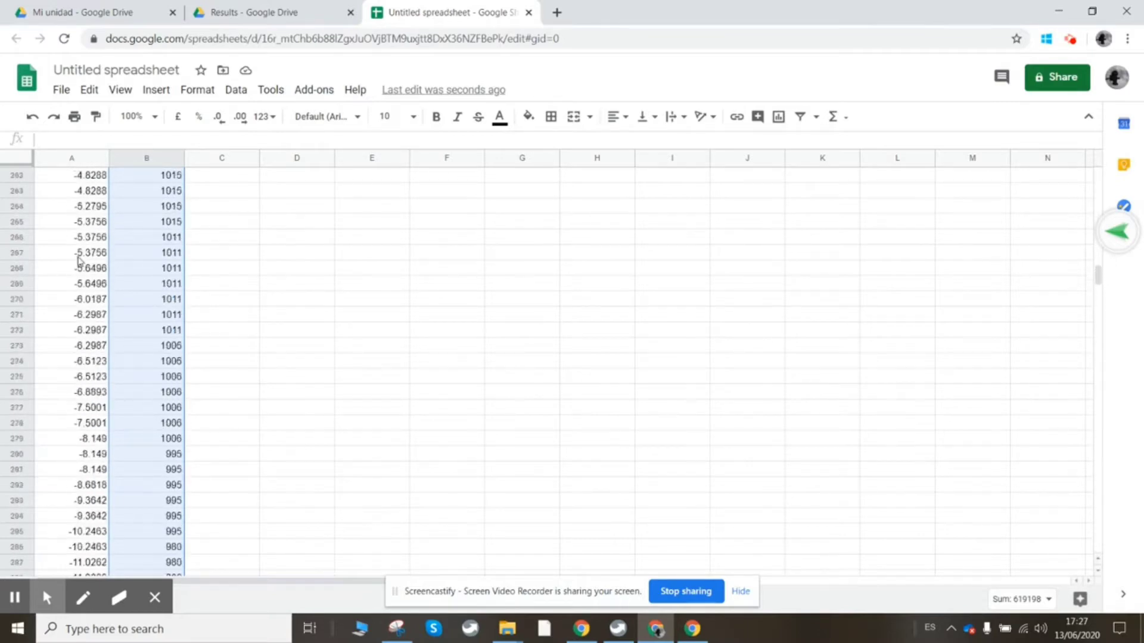
scroll(79, 256, "up", 20)
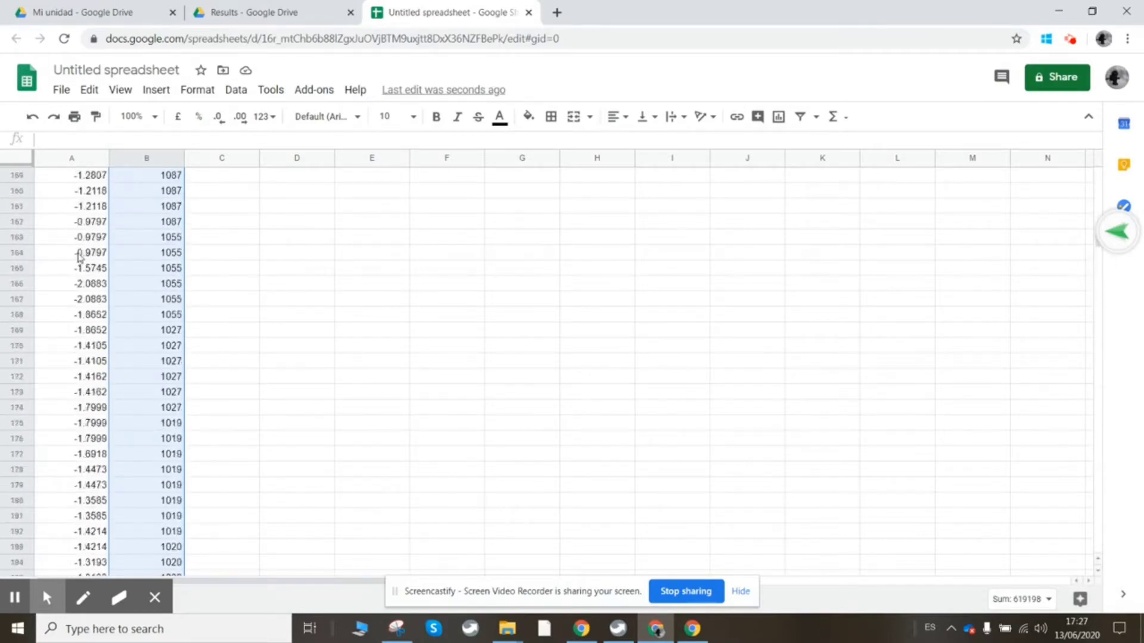
scroll(79, 256, "up", 2)
scroll(79, 256, "down", 7)
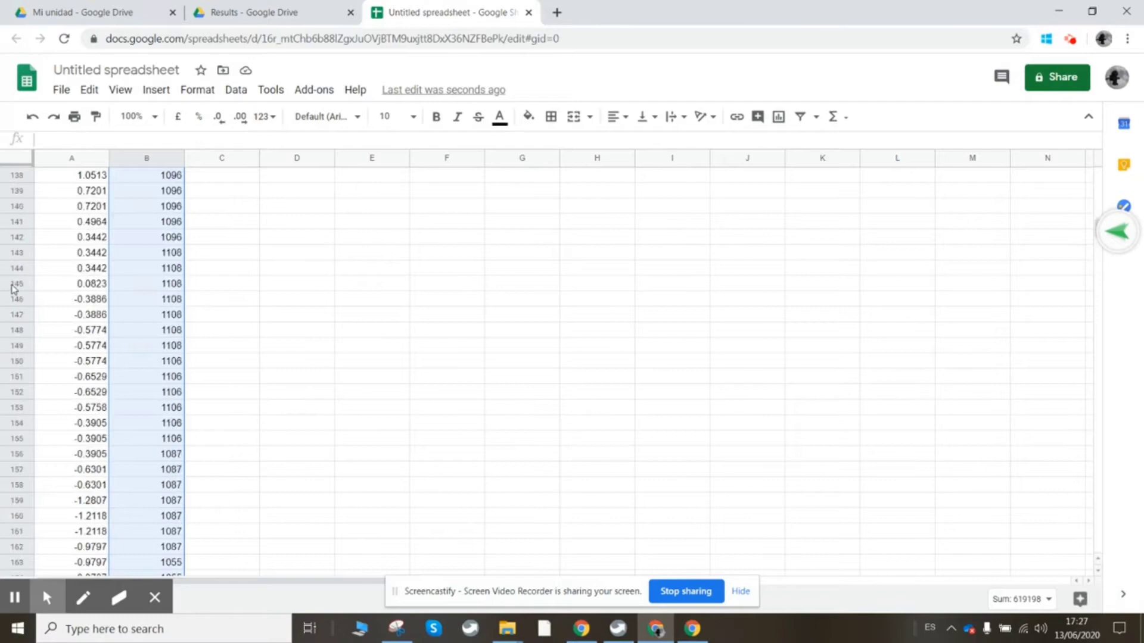
- Delete the leading readings in rows 3 to 145
left_click(72, 286)
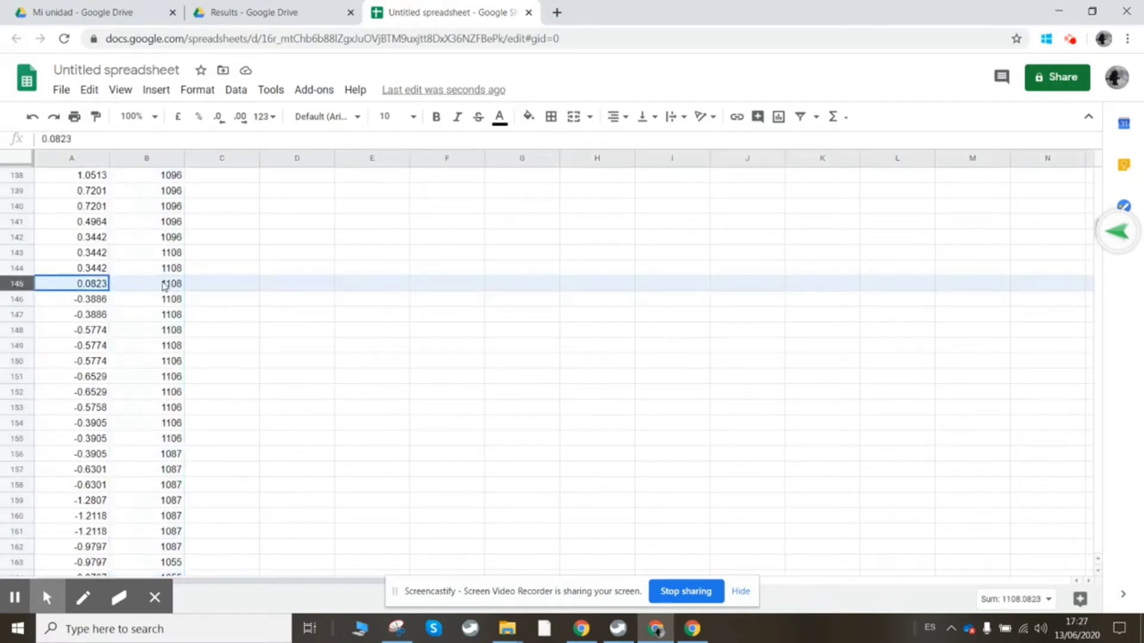
scroll(164, 286, "up", 20)
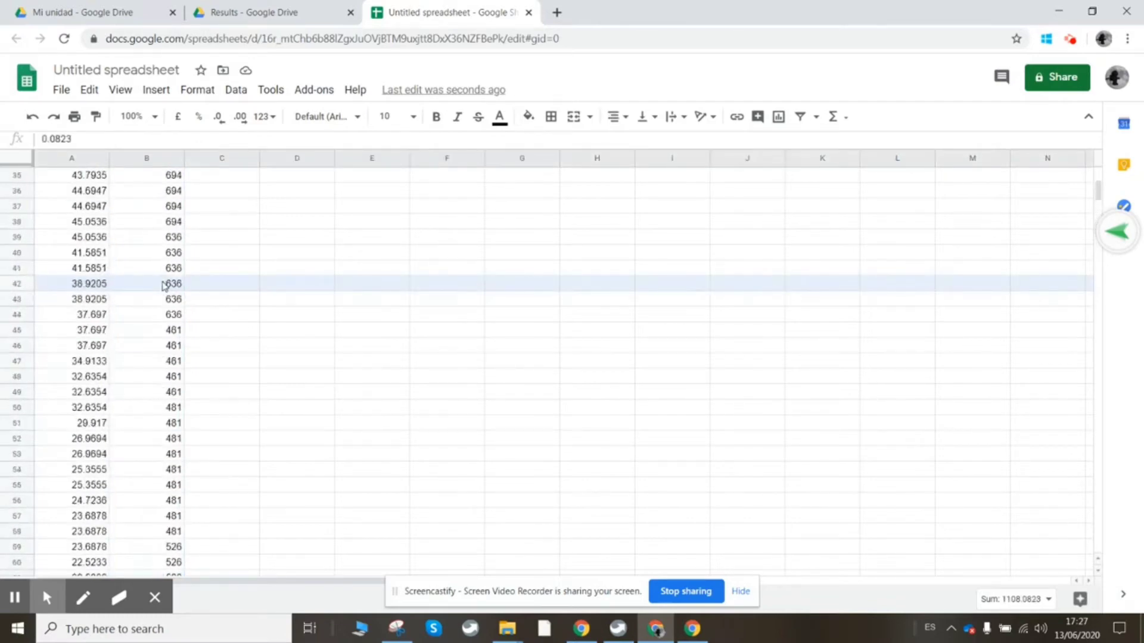
left_click_drag(164, 286, 165, 205)
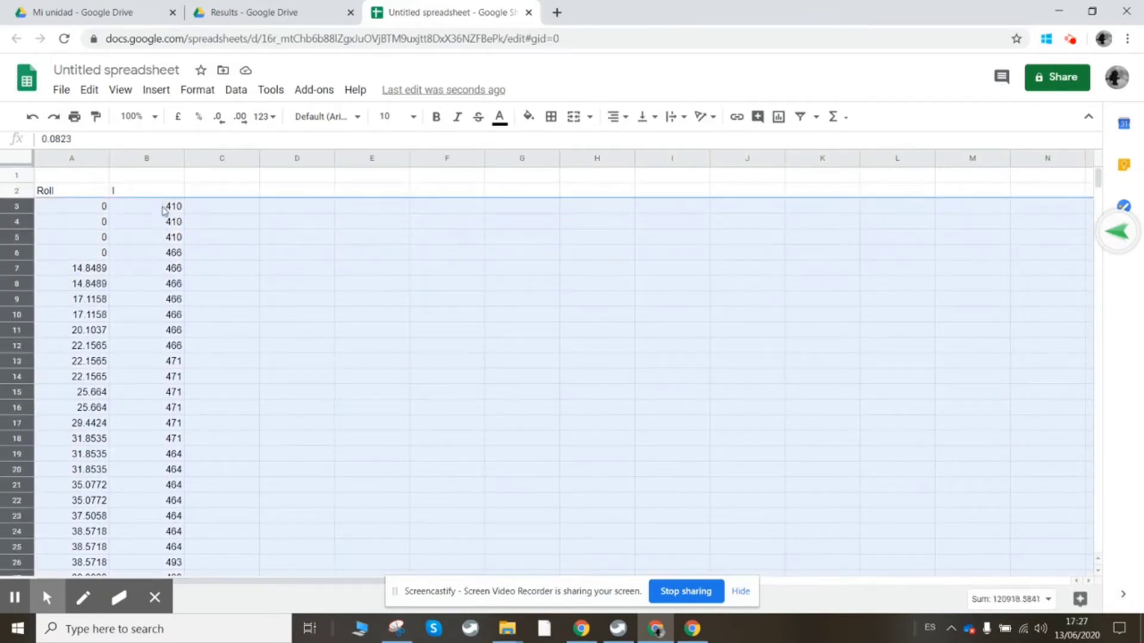
right_click(216, 209)
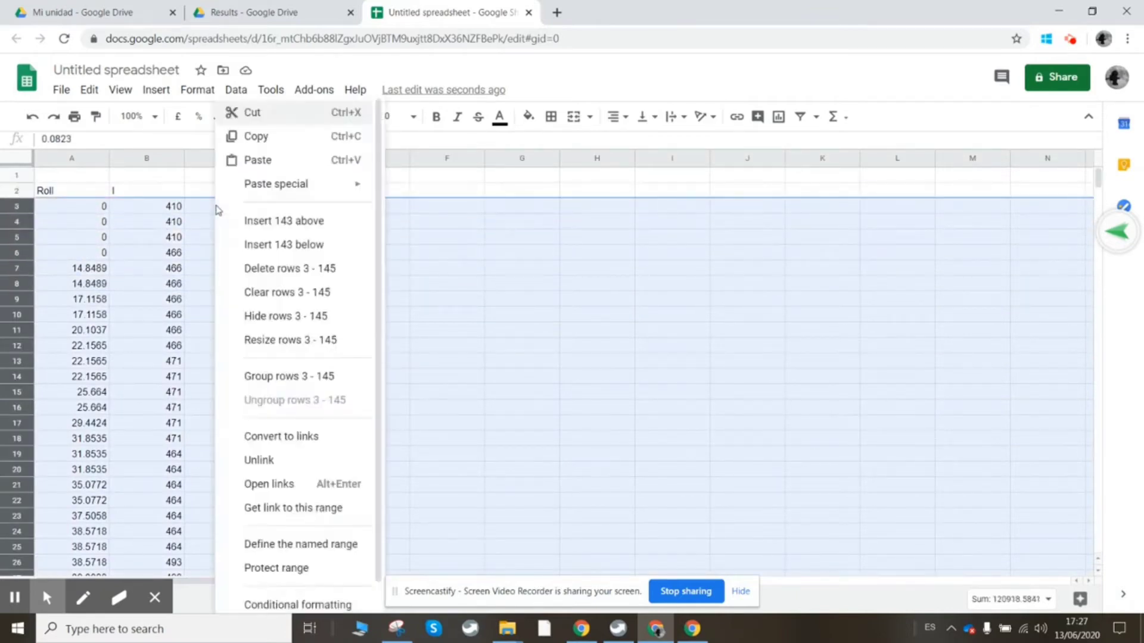
left_click(256, 276)
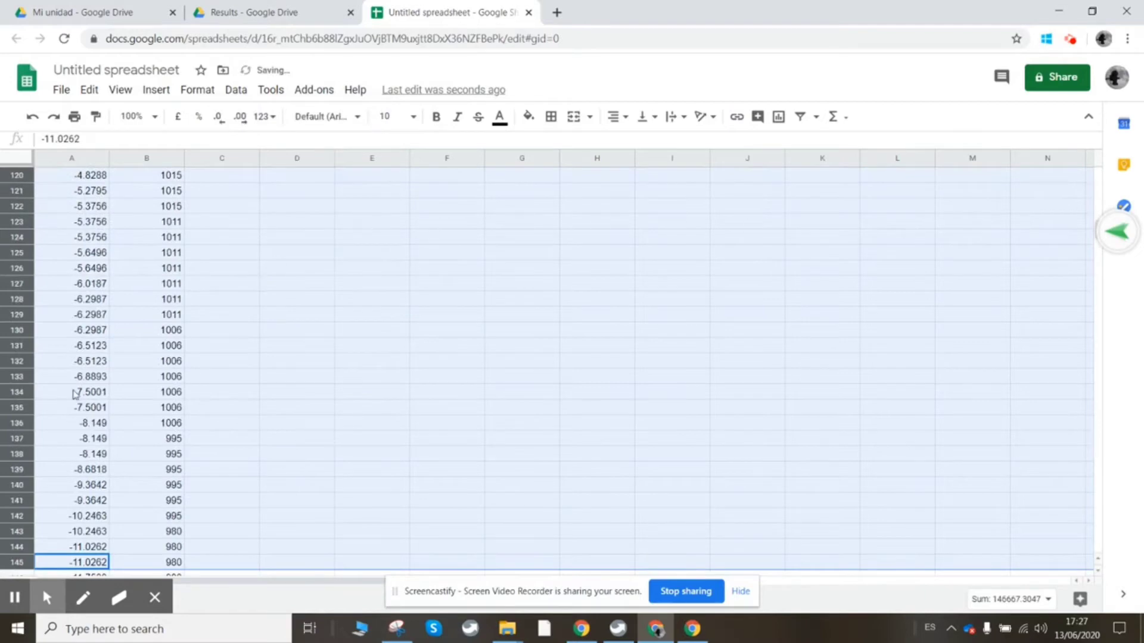
- Delete the trailing readings in rows 663 to 735
scroll(113, 360, "down", 15)
scroll(116, 360, "down", 20)
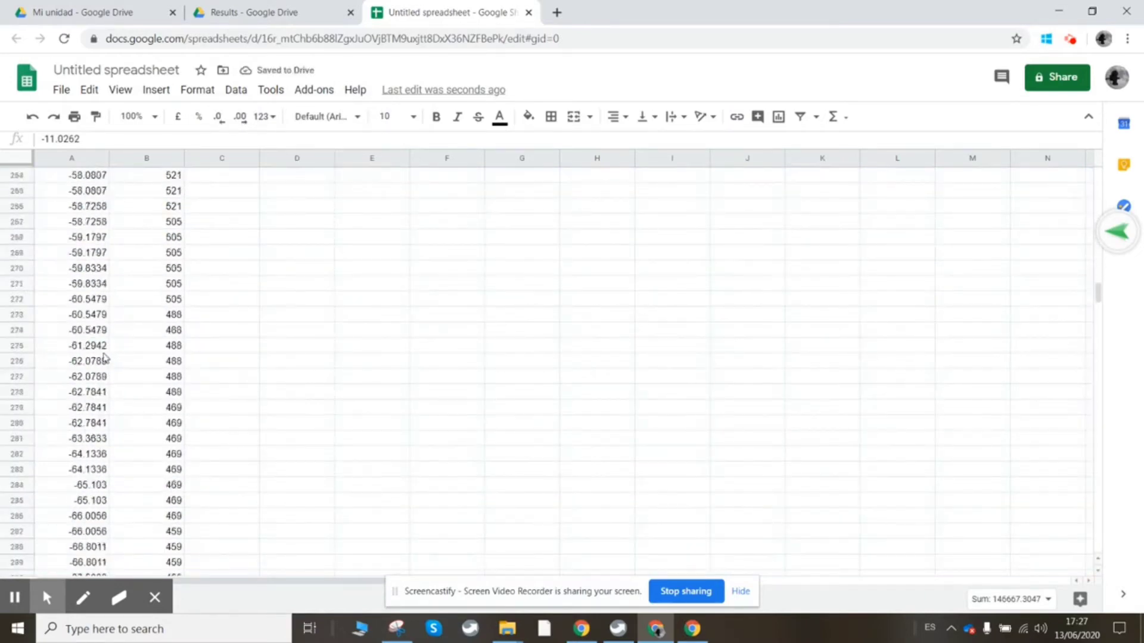
scroll(99, 358, "down", 20)
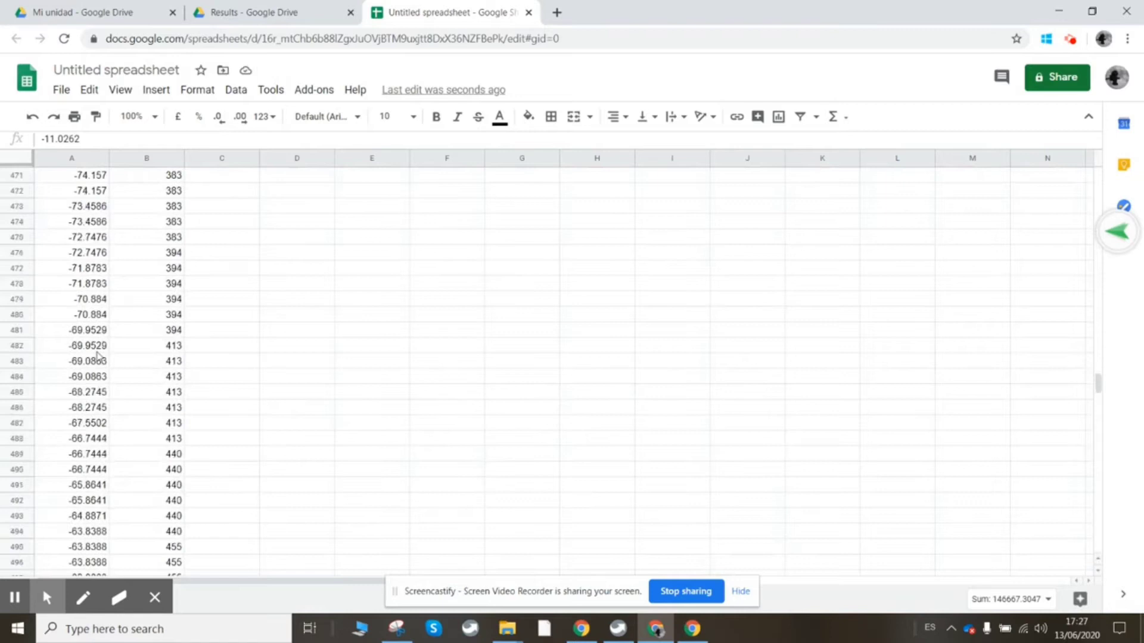
scroll(98, 358, "down", 18)
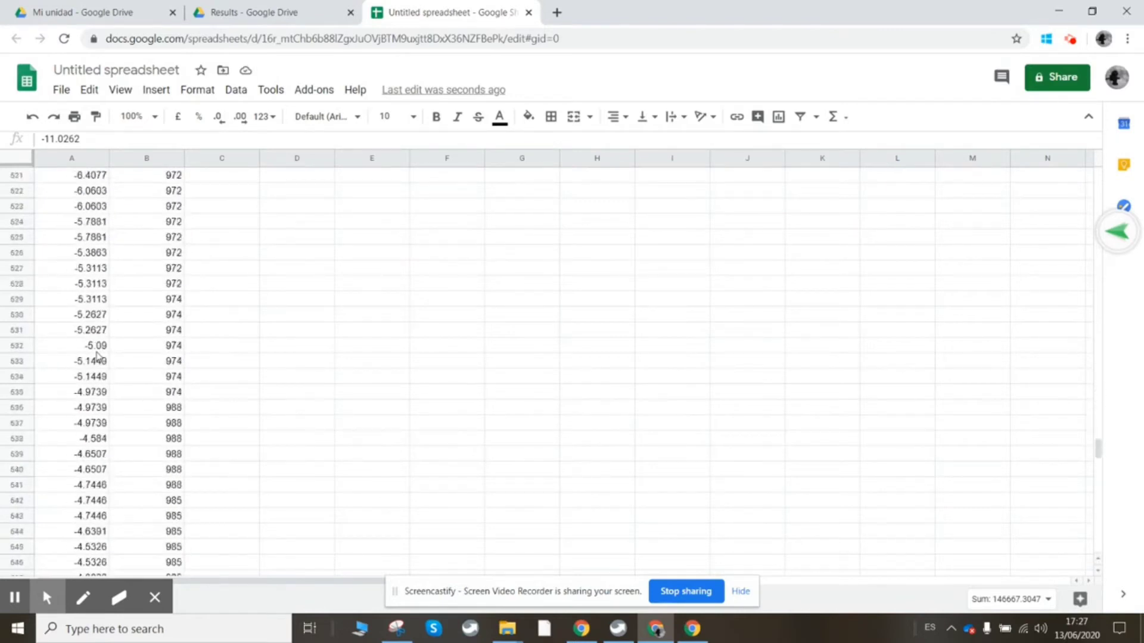
scroll(97, 355, "up", 3)
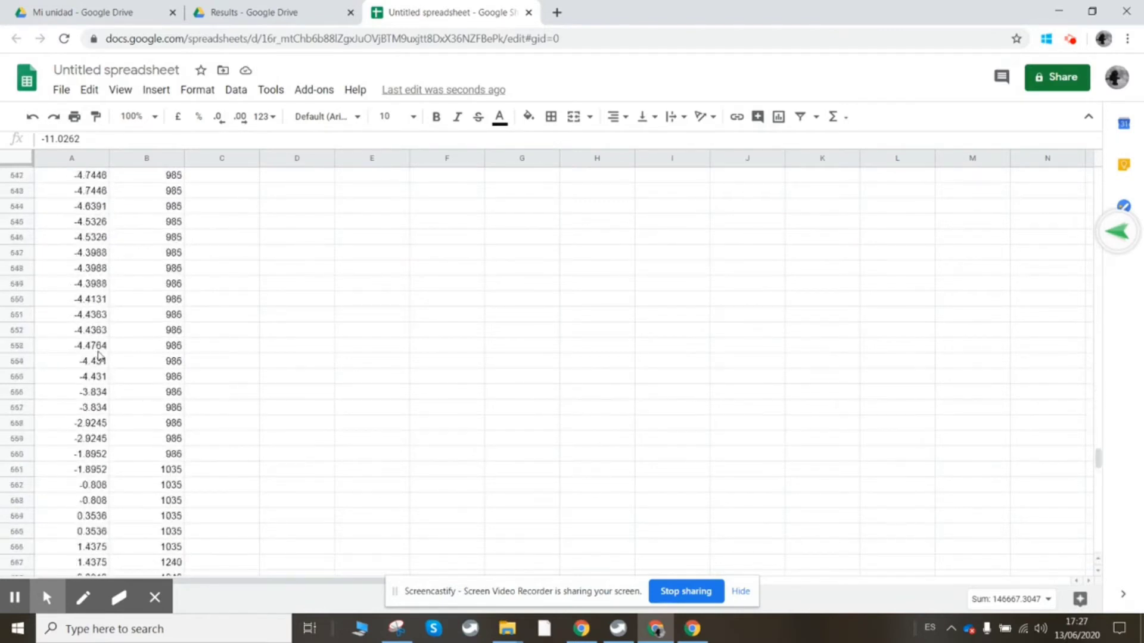
scroll(96, 374, "down", 1)
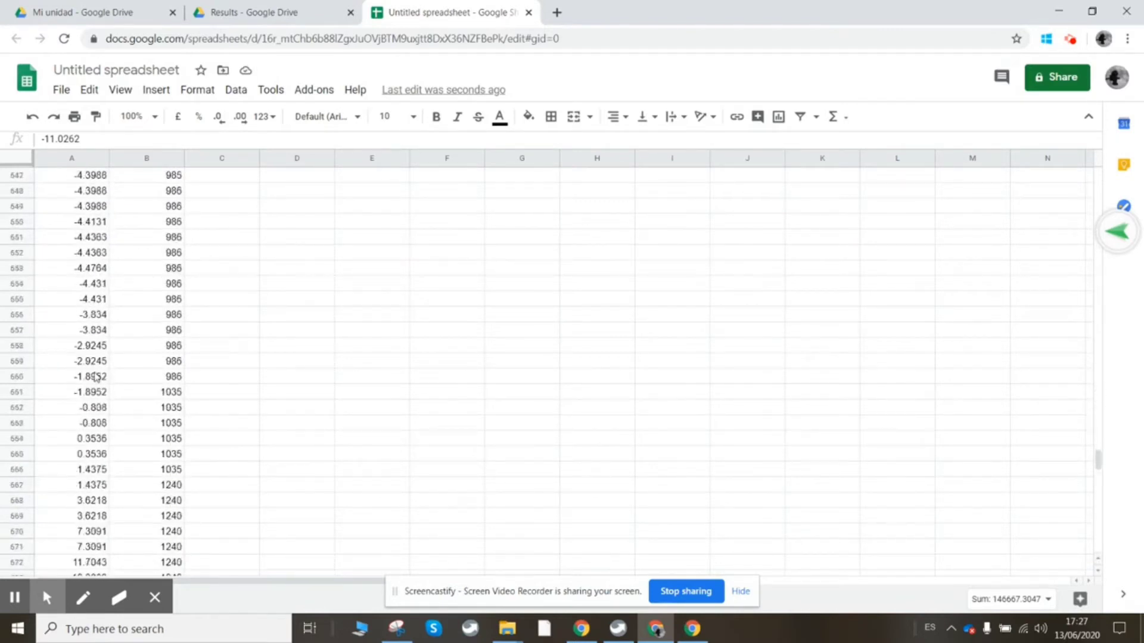
left_click(16, 423)
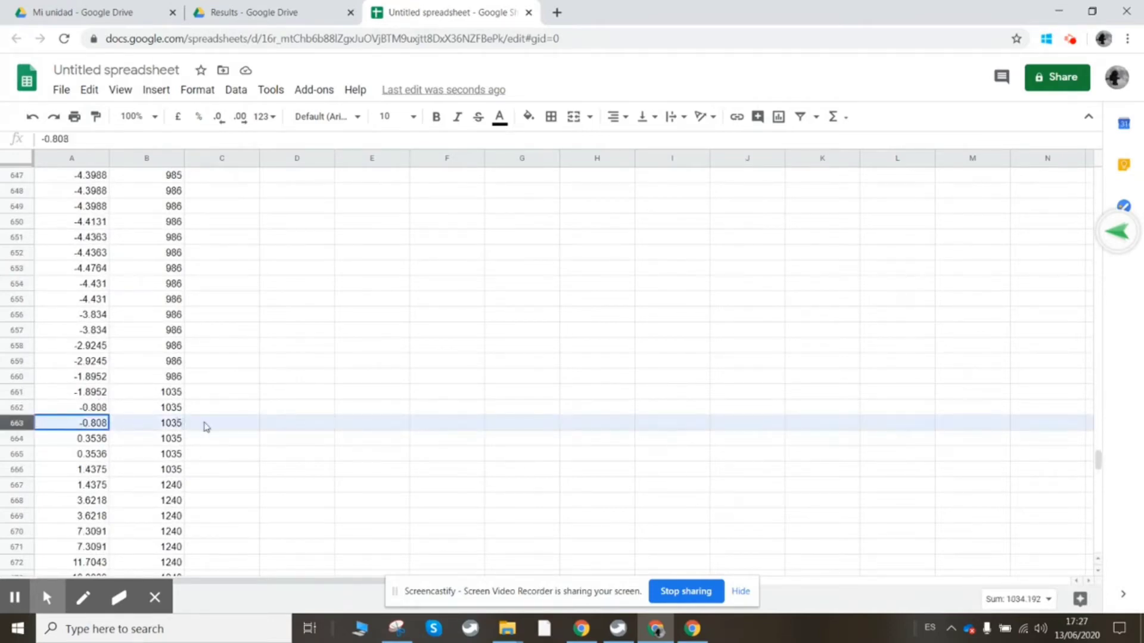
scroll(205, 426, "down", 20)
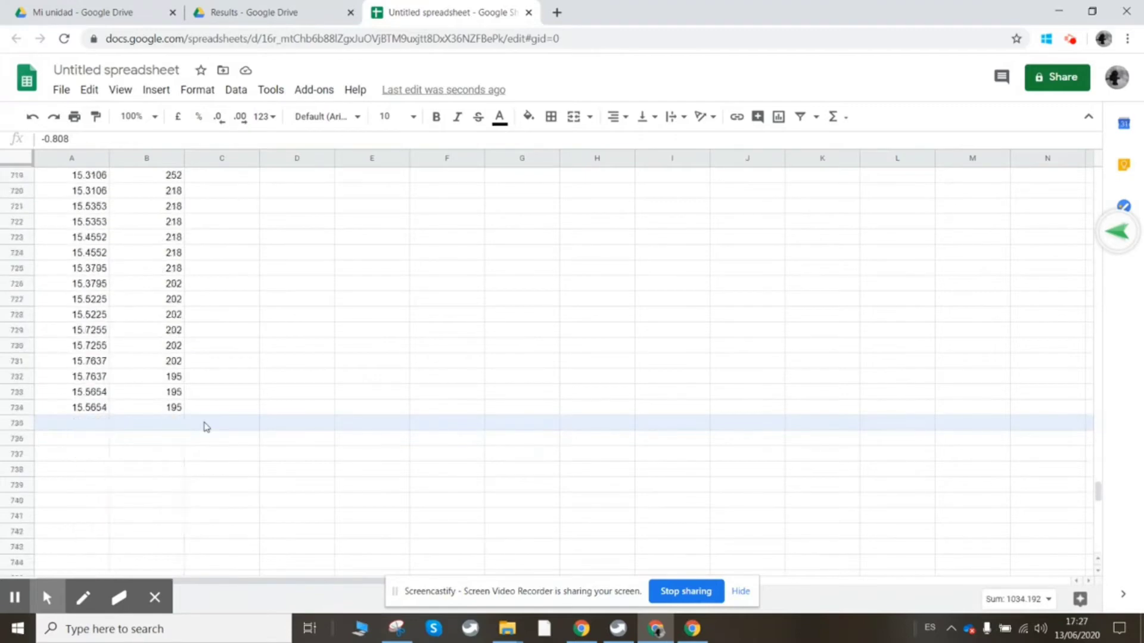
left_click(206, 427, "shift")
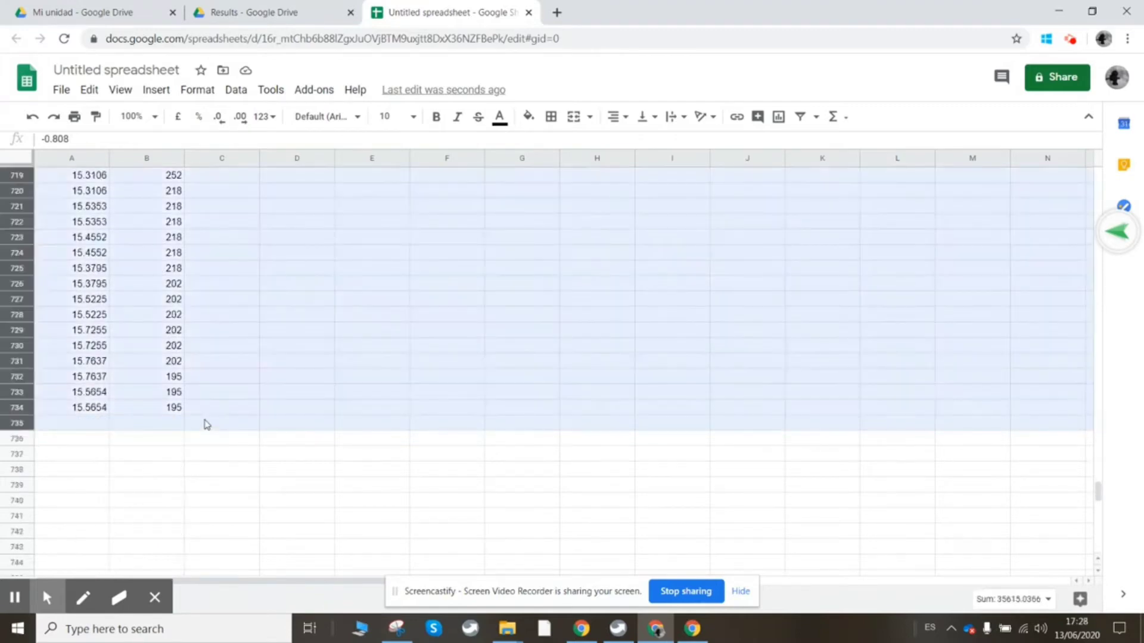
right_click(225, 380)
left_click(285, 269)
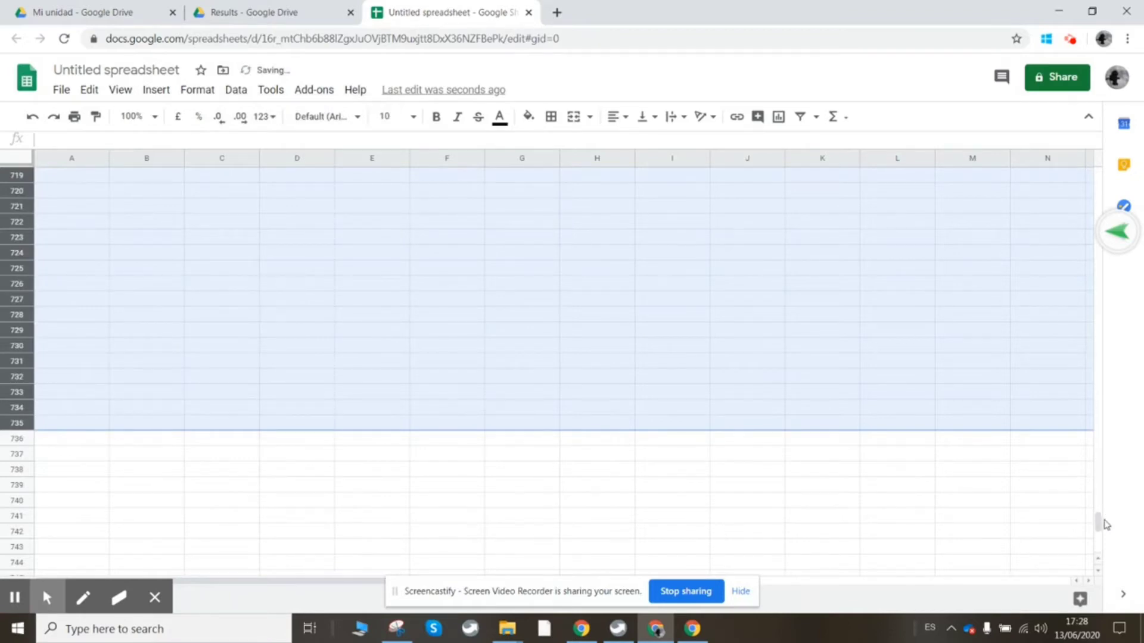
- Delete the empty first row so the Roll and I headers sit in row 1
left_click_drag(1103, 524, 1100, 168)
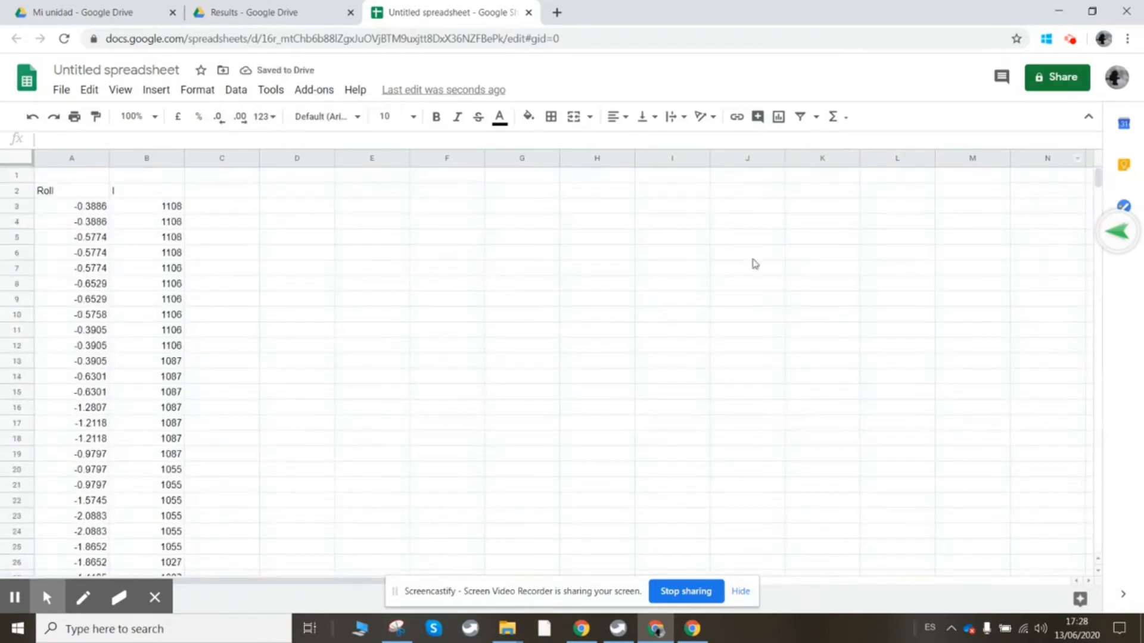
left_click(16, 176)
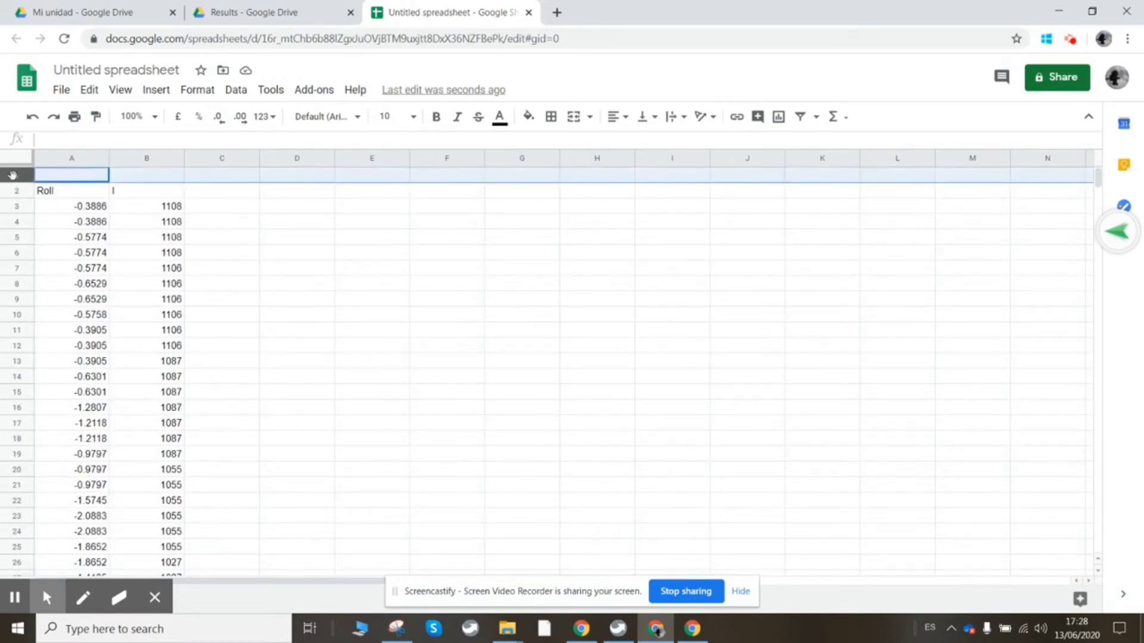
right_click(81, 179)
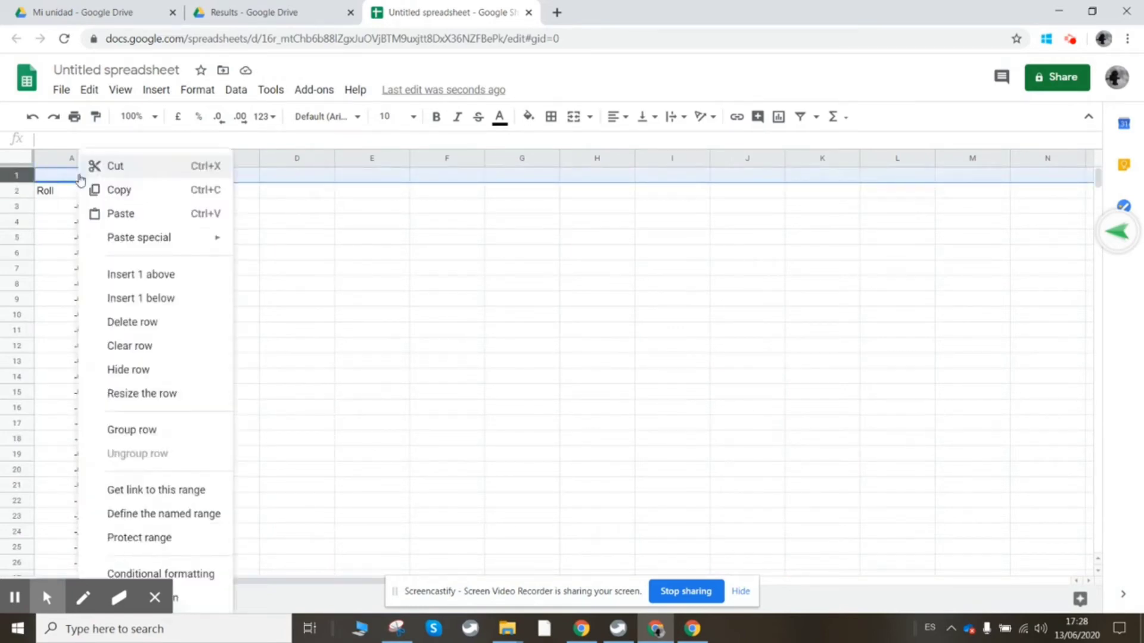
left_click(120, 326)
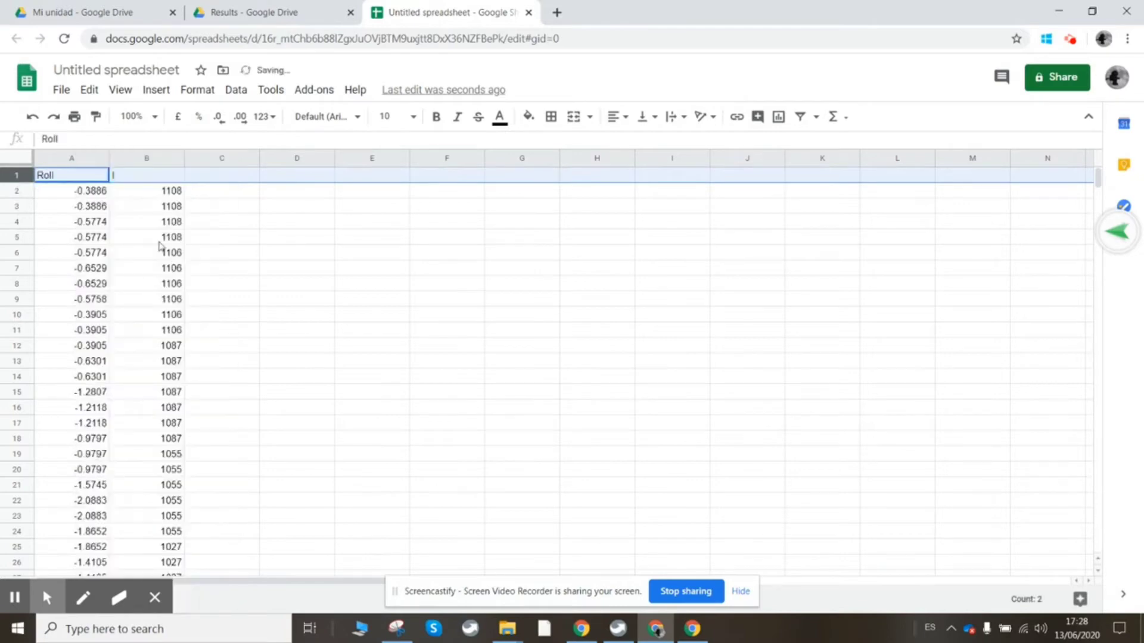
- Insert an 'I vs Roll' line chart from columns A–B and move it beside the data
left_click_drag(60, 158, 125, 153)
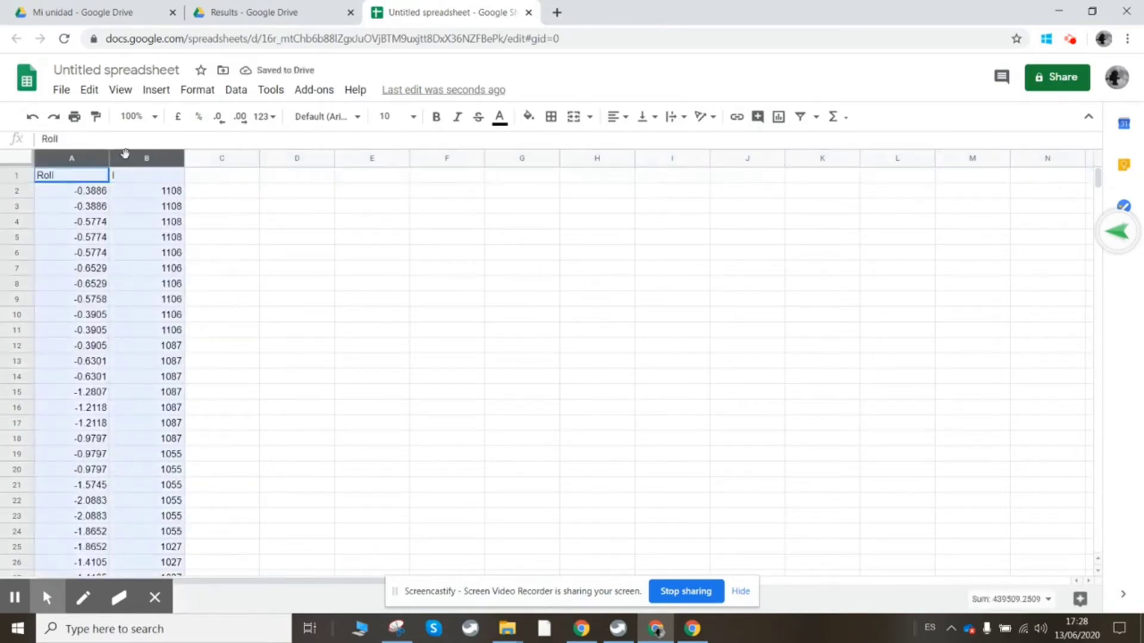
left_click(156, 91)
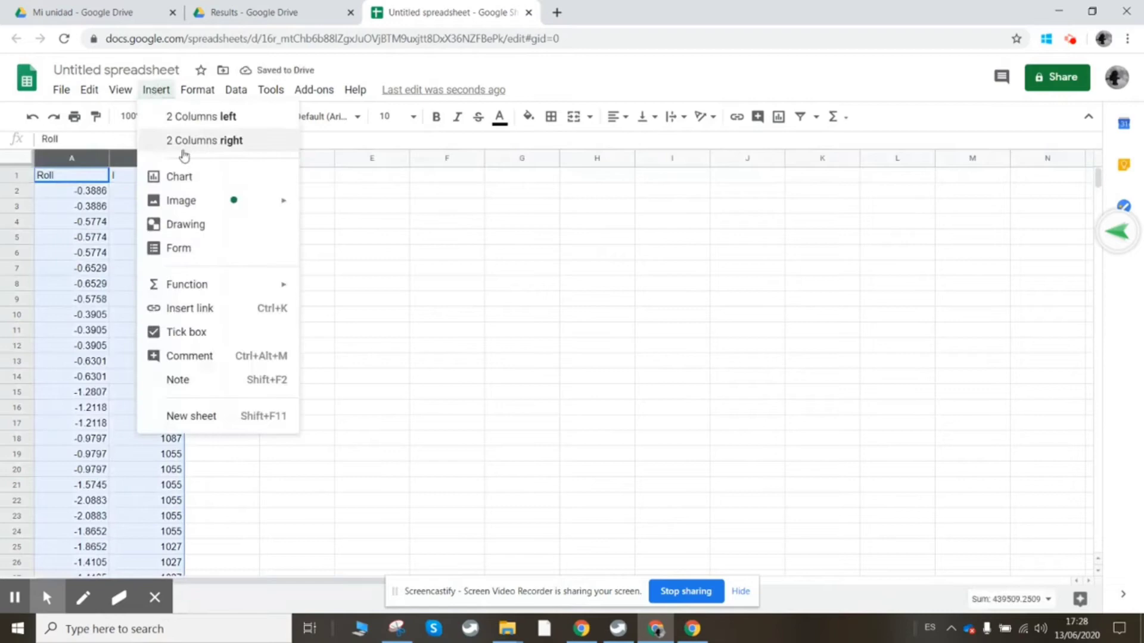
left_click(166, 173)
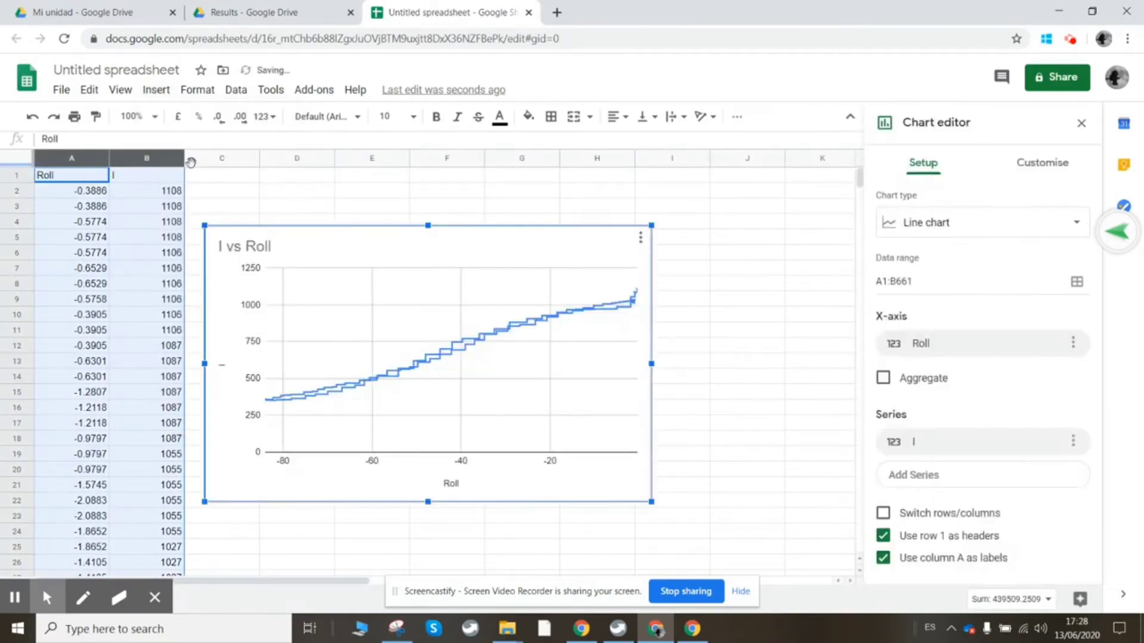
left_click_drag(552, 246, 654, 206)
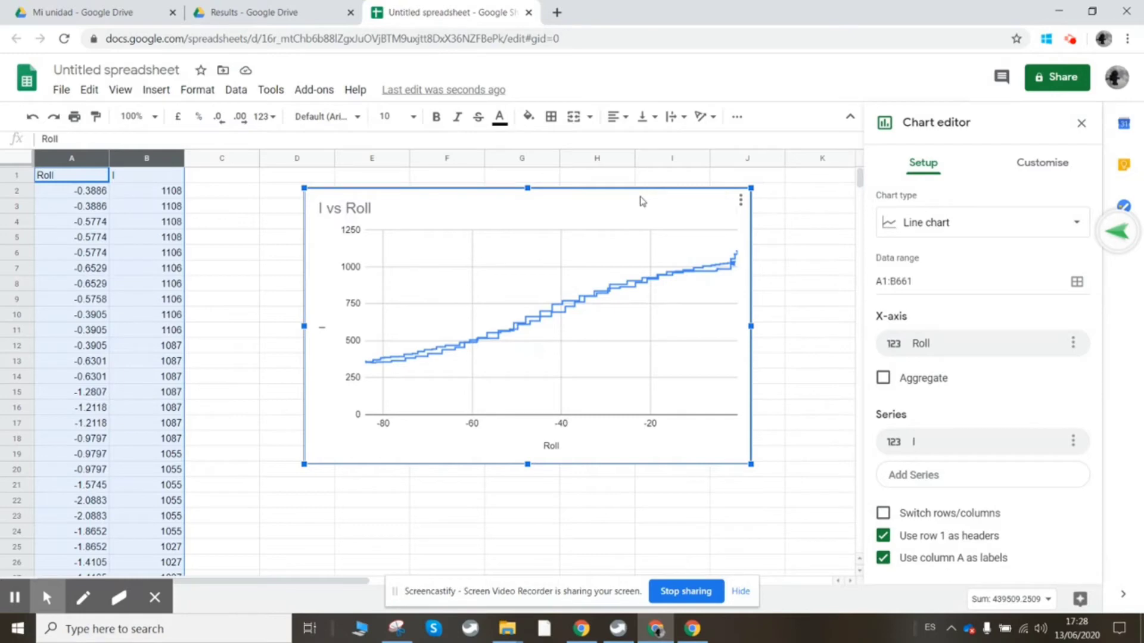
- Move the chart over columns H–M and head C1, D1, E1 'radian', 'cos', 'cos sq'
left_click(1079, 126)
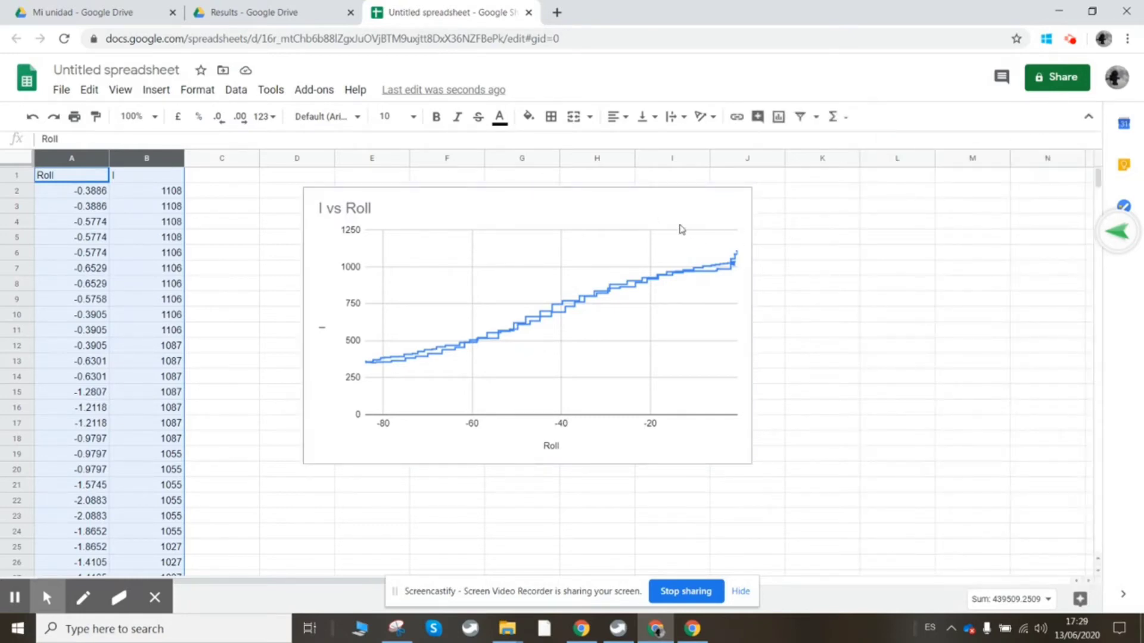
left_click_drag(662, 212, 982, 257)
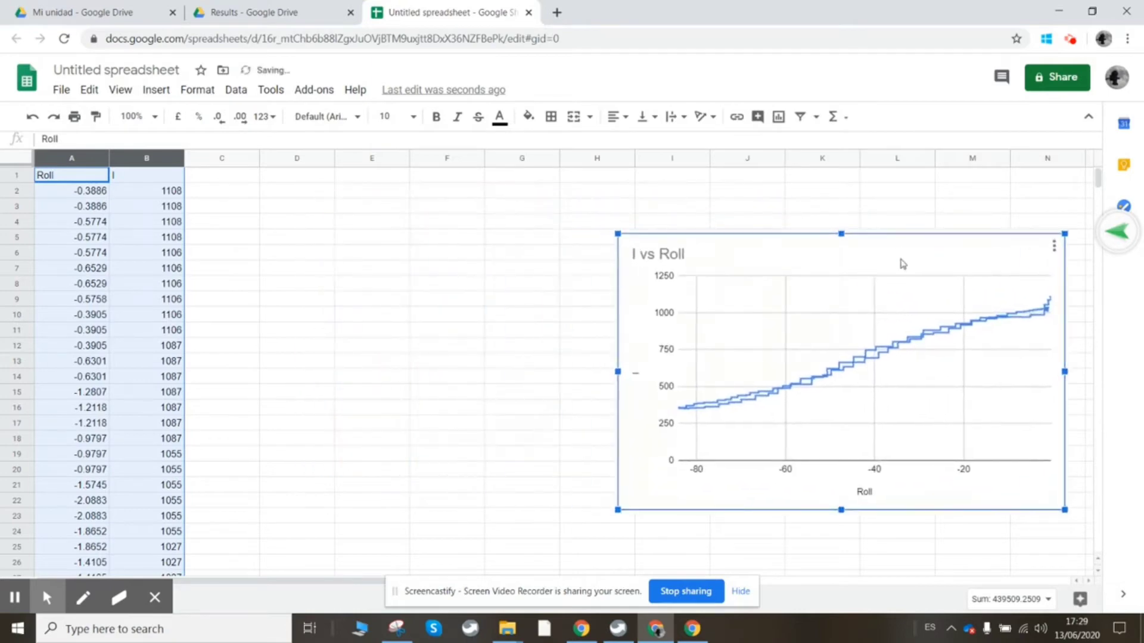
left_click(219, 181)
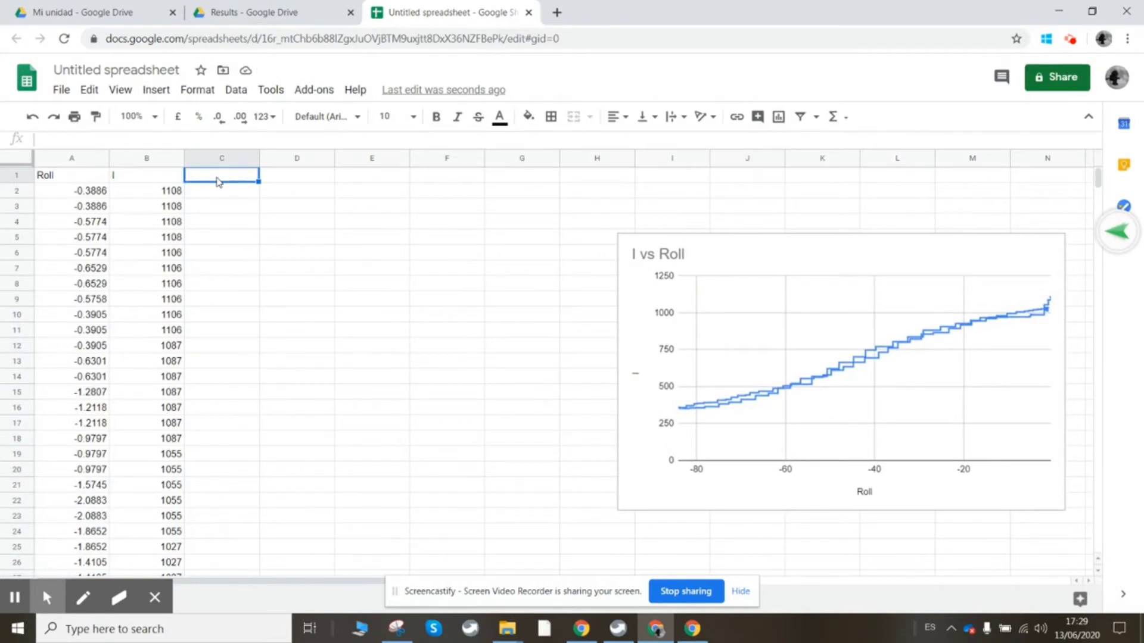
type("radian")
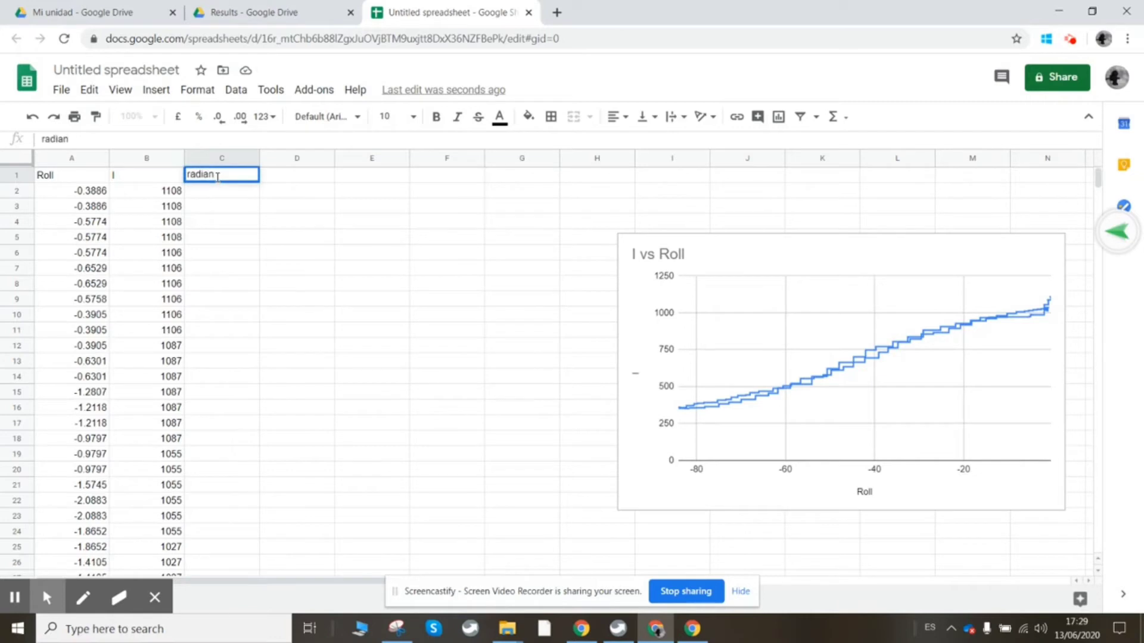
left_click(289, 180)
type("cos")
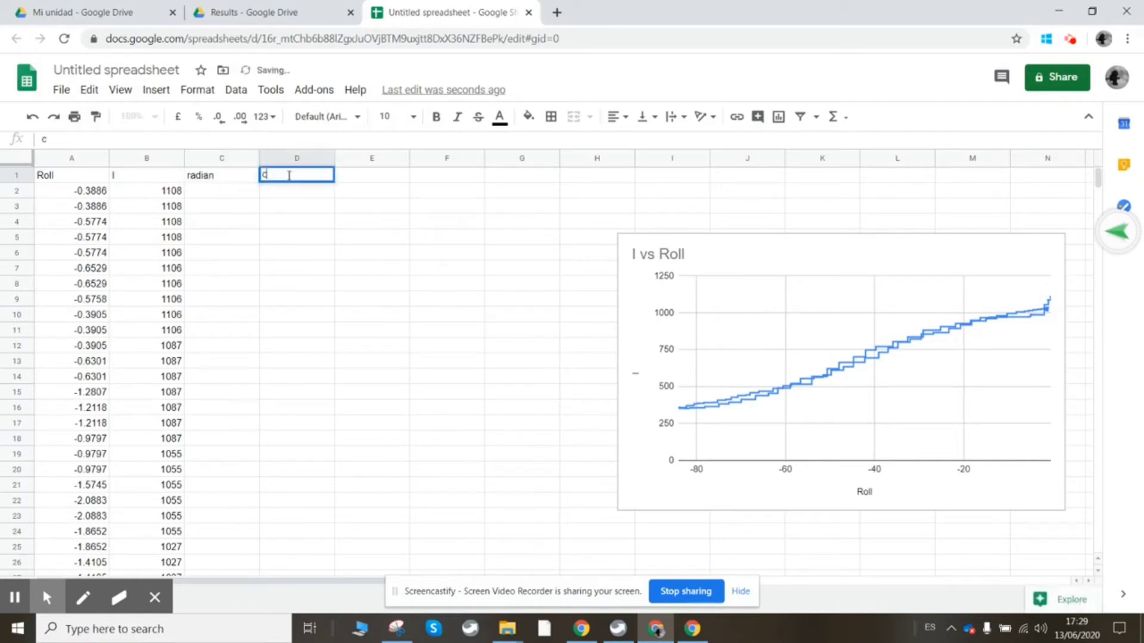
left_click(371, 180)
type("cos s")
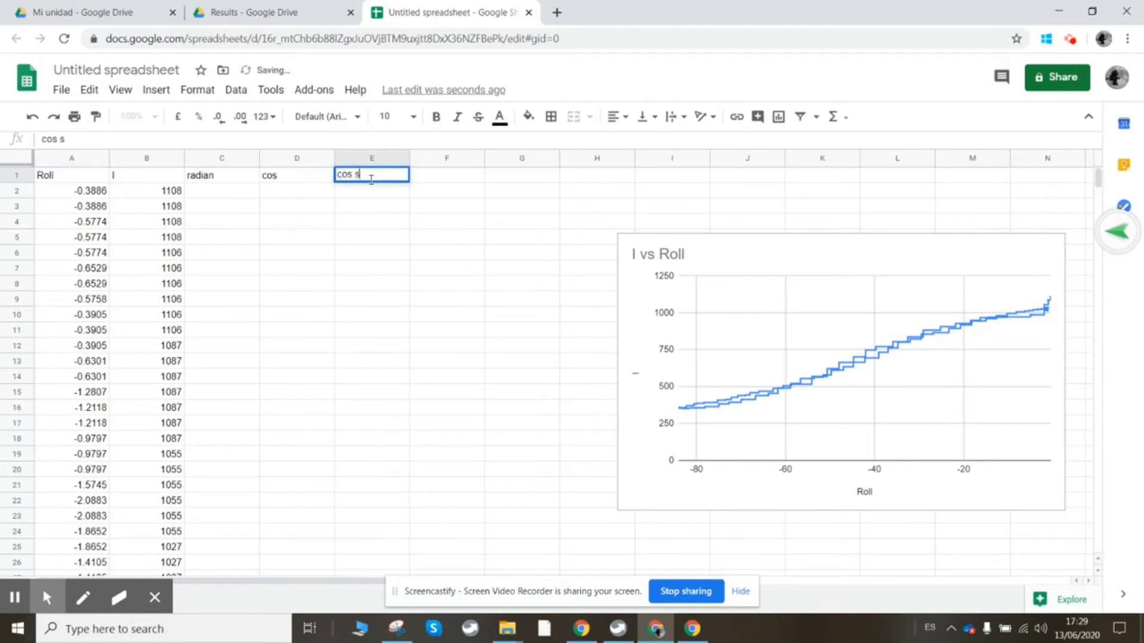
type("q")
left_click(201, 194)
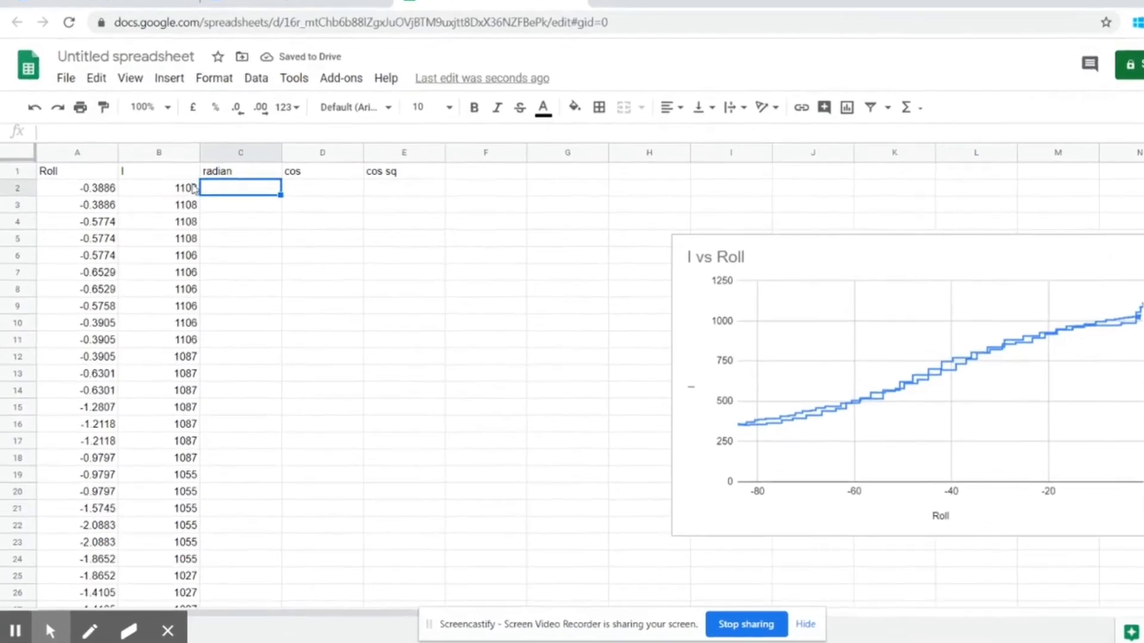
- Enter =A2*PI()/180 in C2, giving the radian value -0.00678234947
left_click(101, 188)
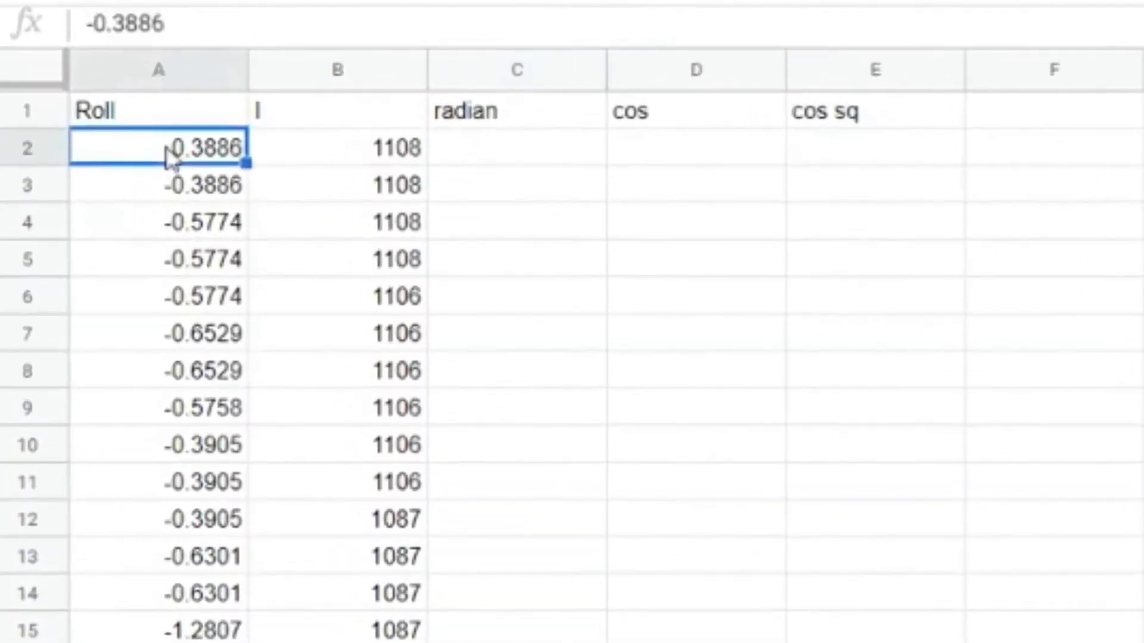
left_click(476, 157)
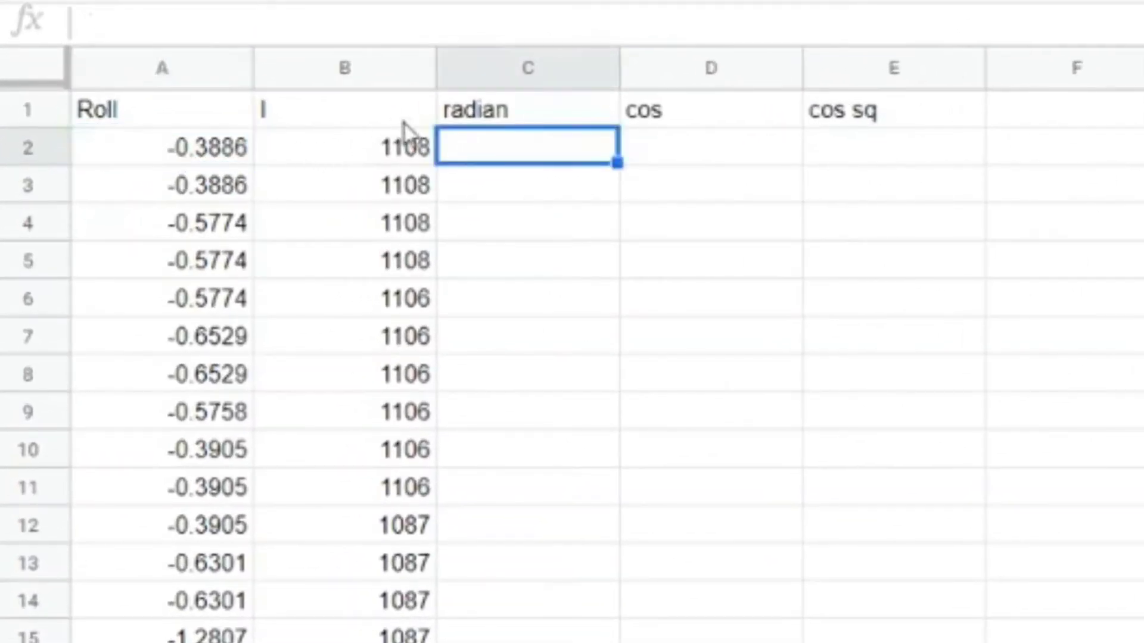
type("=")
left_click(104, 152)
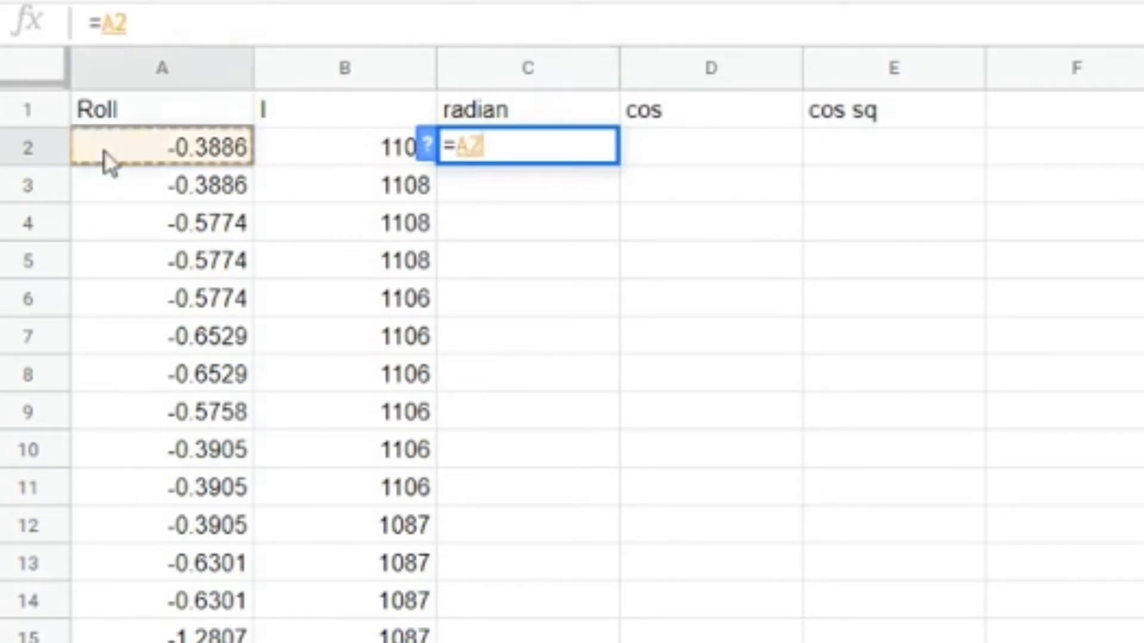
type("*")
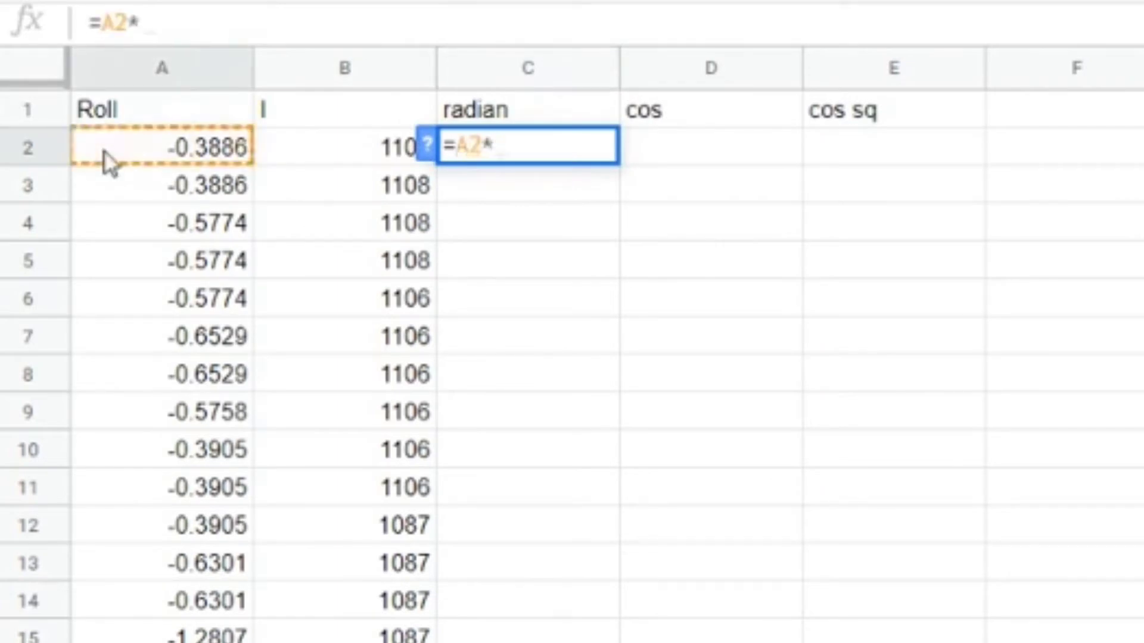
type("pi")
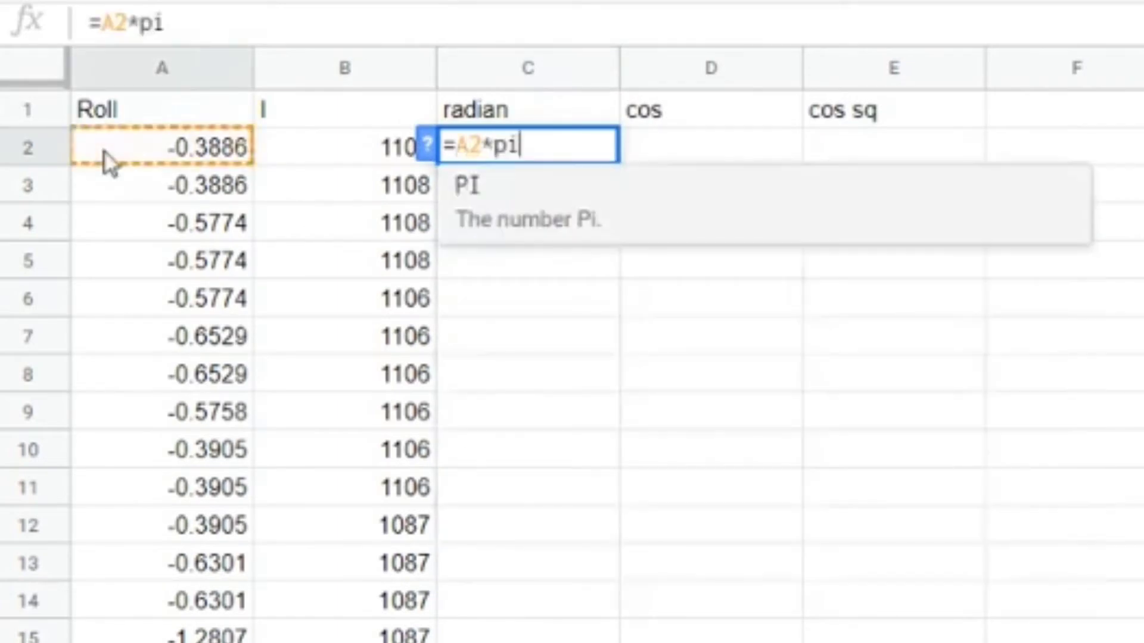
left_click(510, 230)
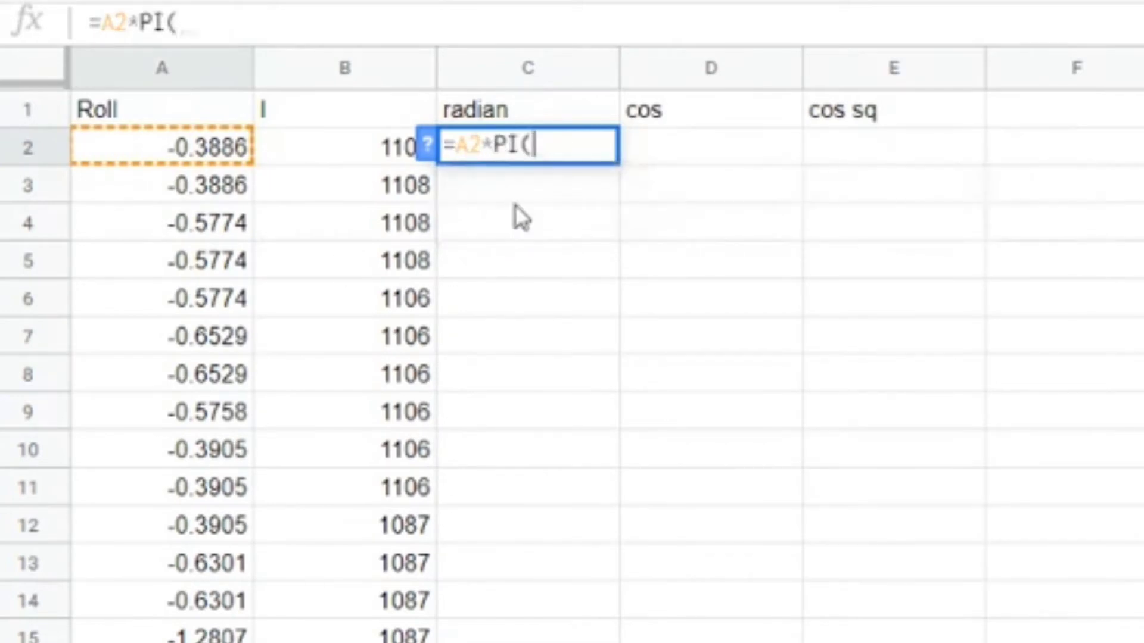
type(")")
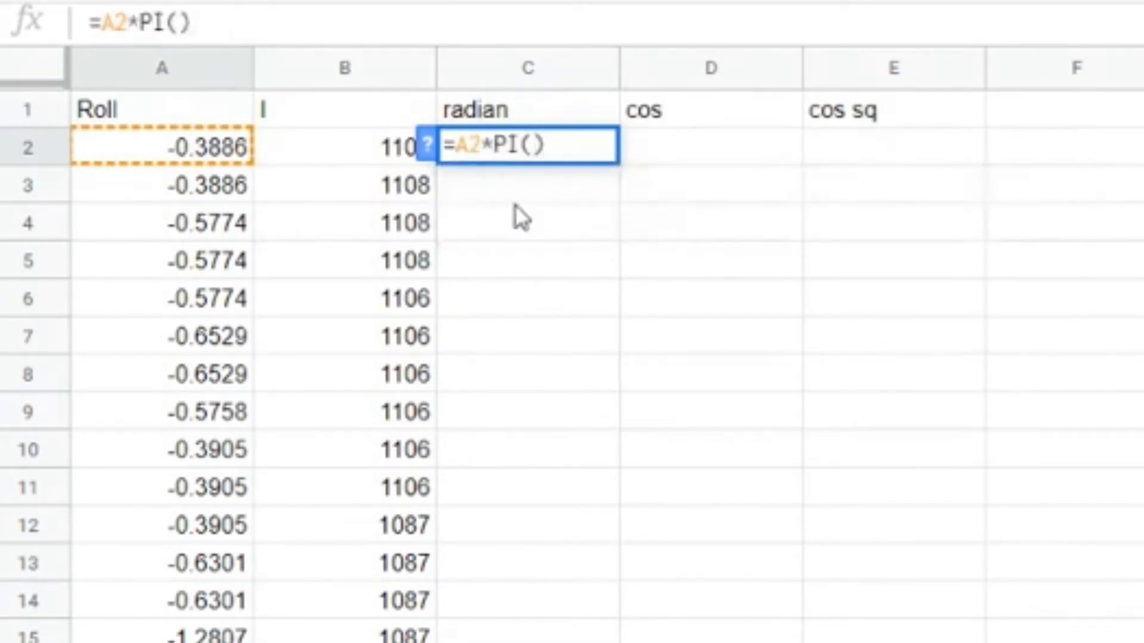
type("/180")
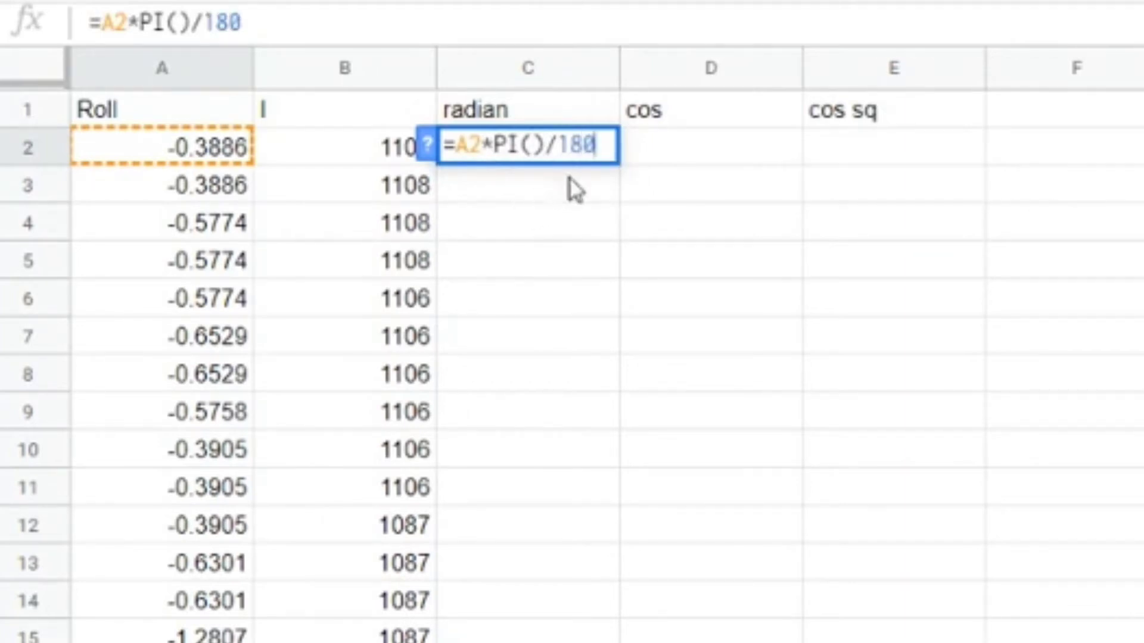
key("Return")
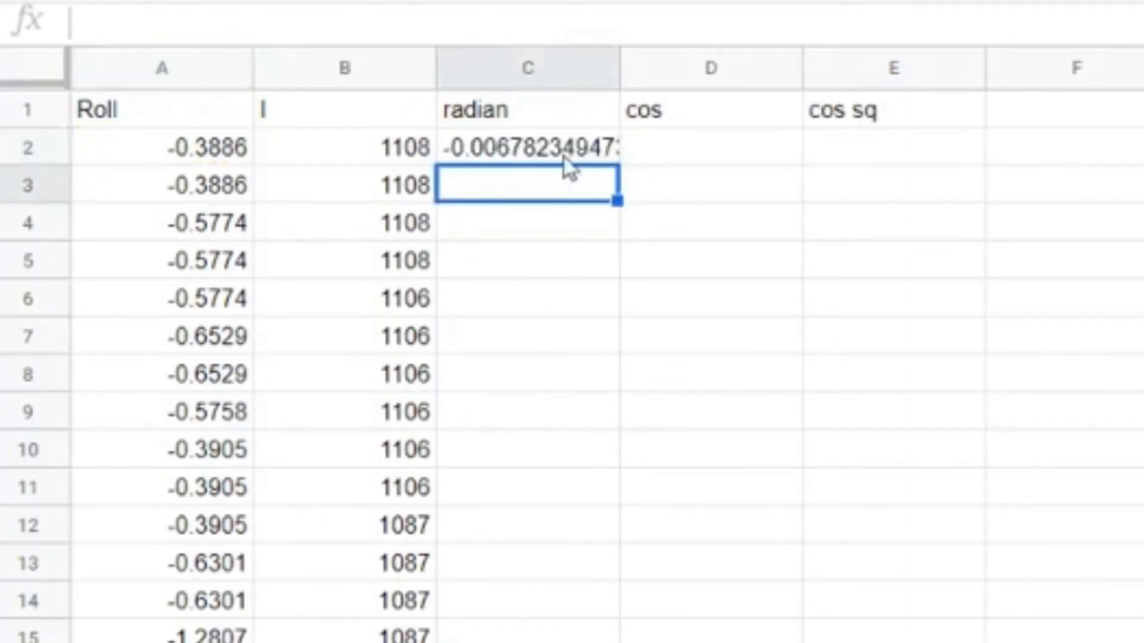
- Enter =(COS(C2)) in D2, giving the cosine 0.999977
left_click(674, 153)
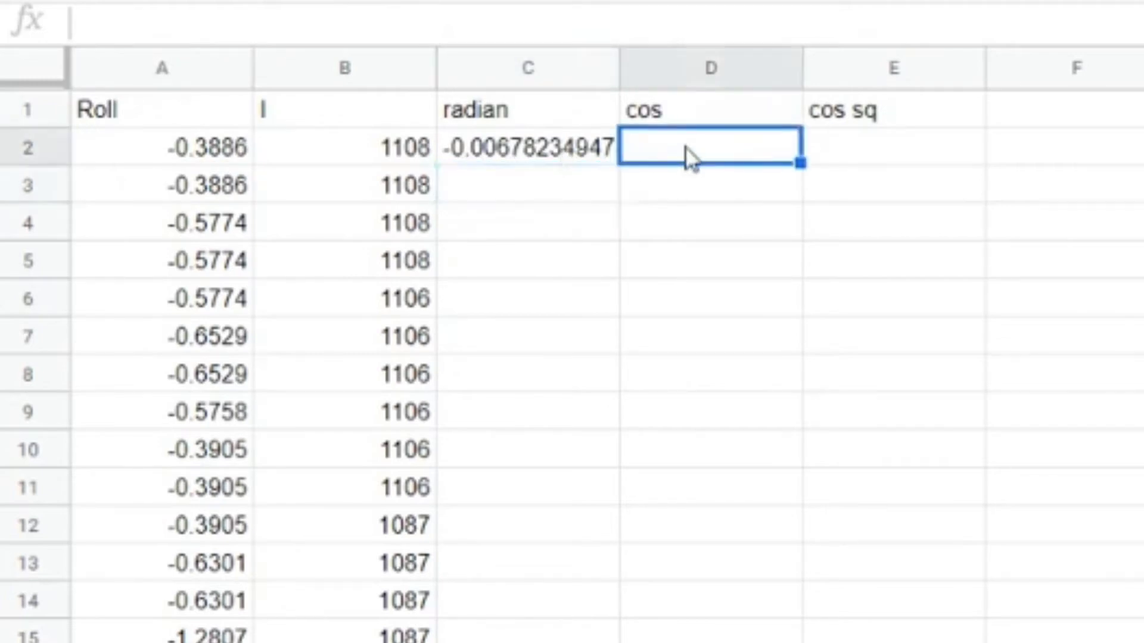
type("=")
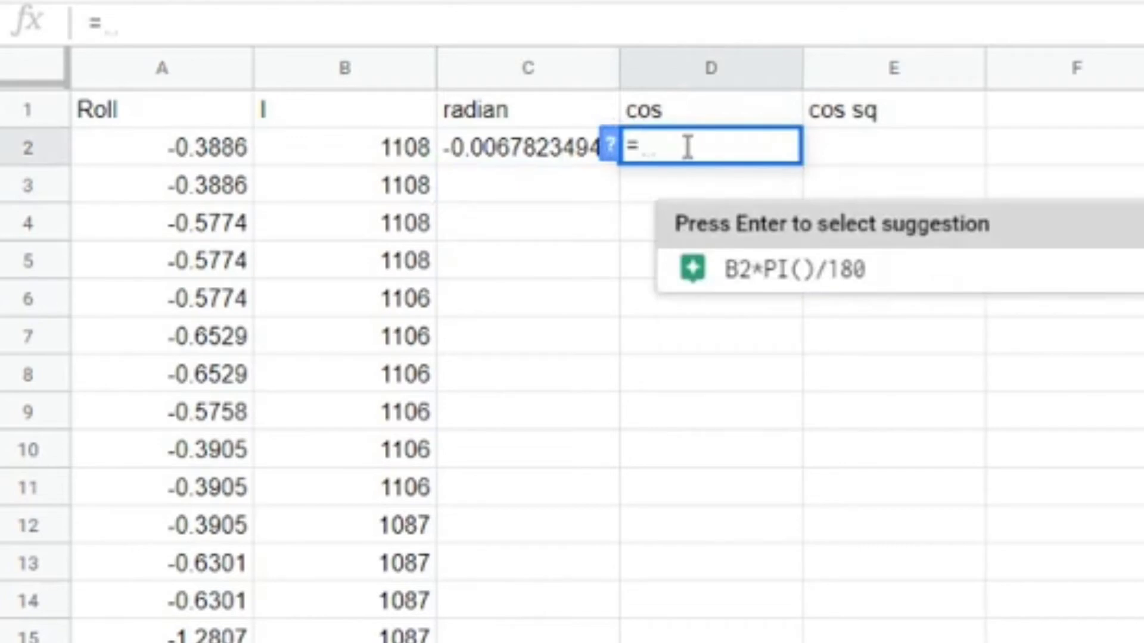
type("(")
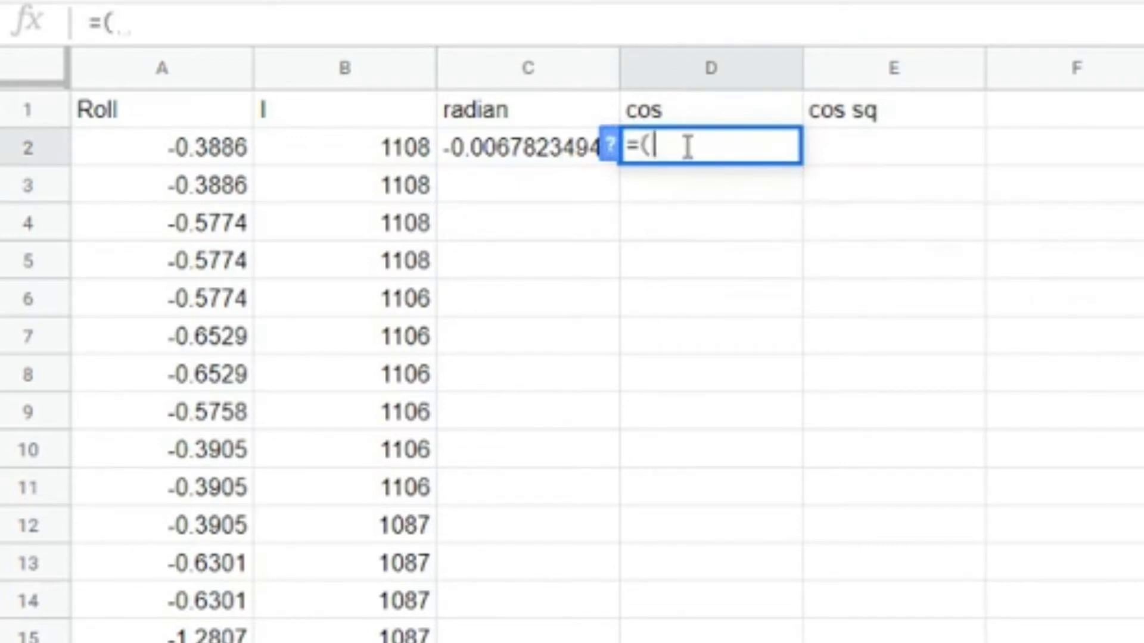
type("cos")
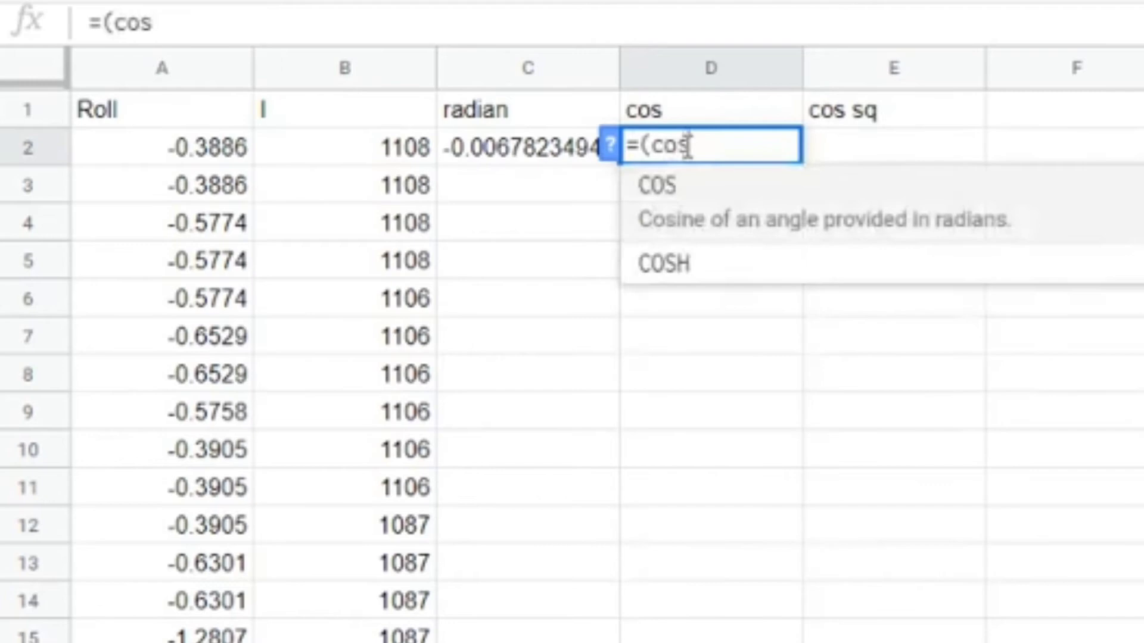
left_click(697, 205)
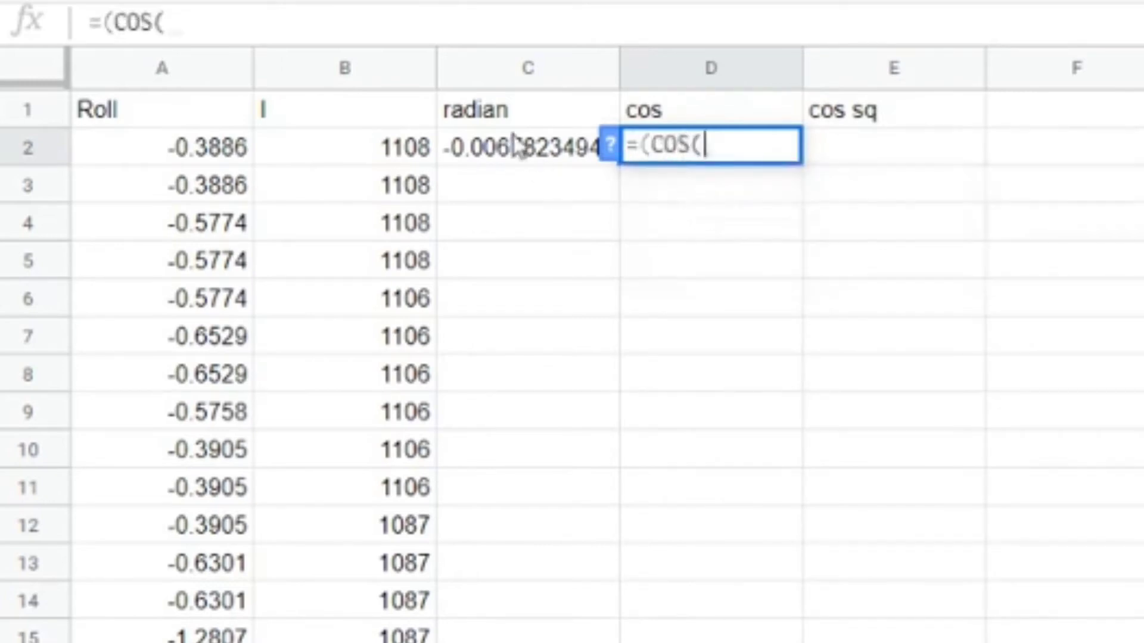
left_click(485, 158)
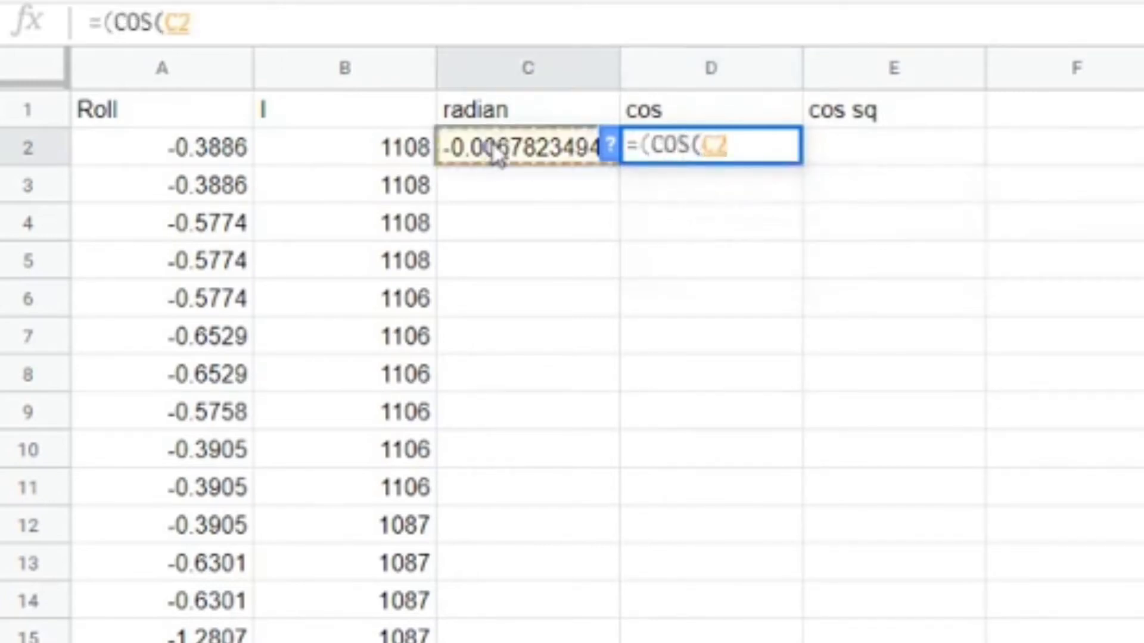
type(")")
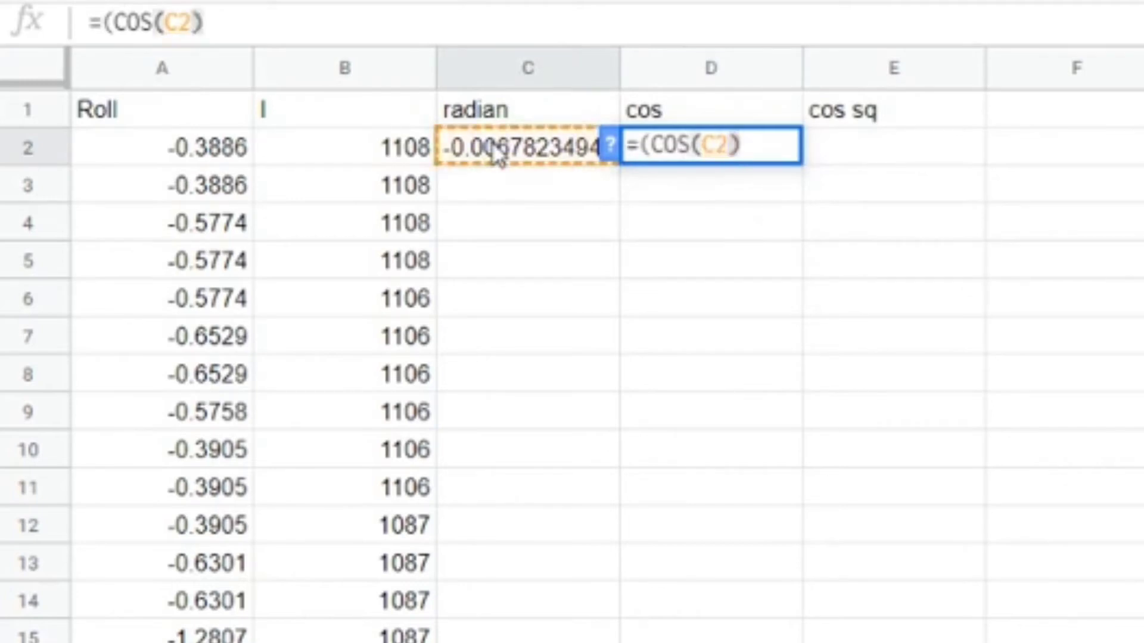
key("Return")
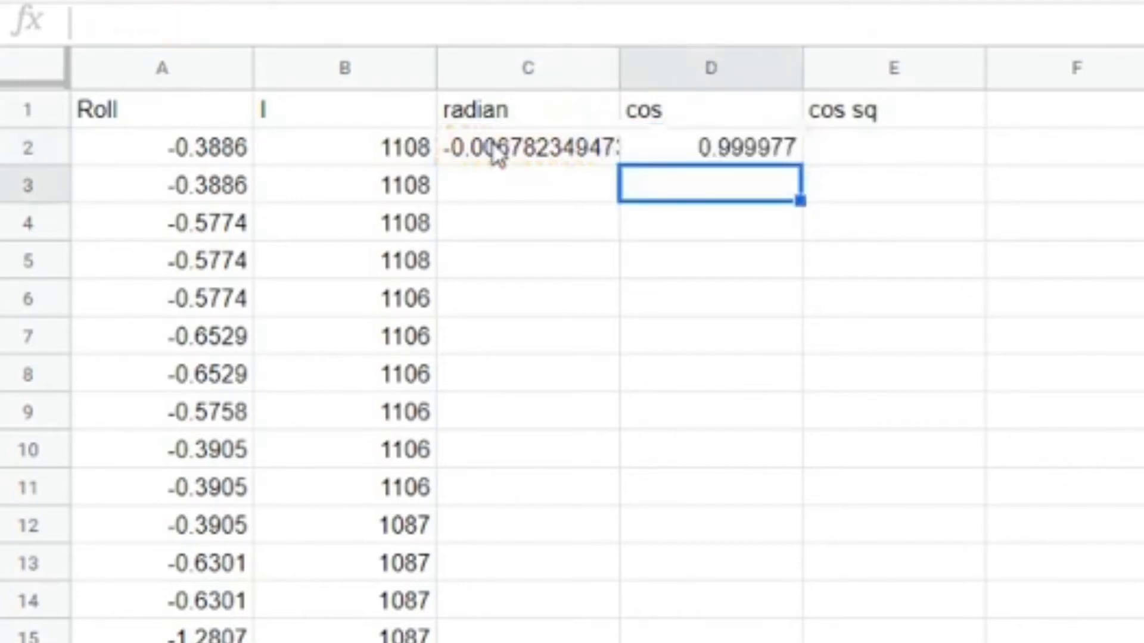
left_click(857, 152)
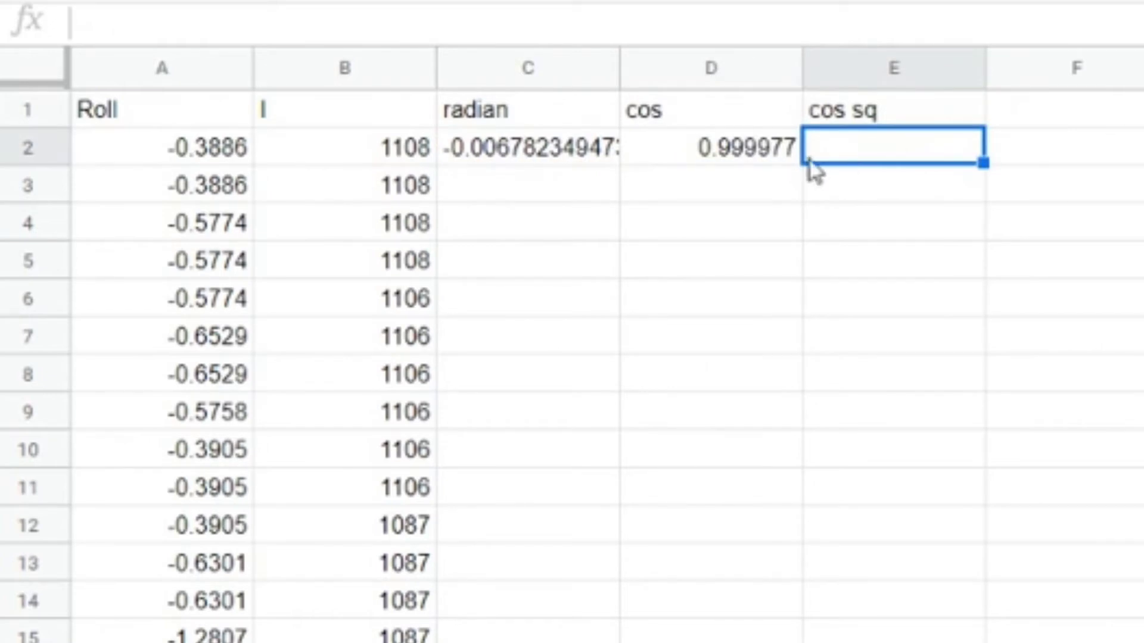
- Enter =D2*D2 in E2 to get the squared cosine 0.9999540004
double_click(919, 151)
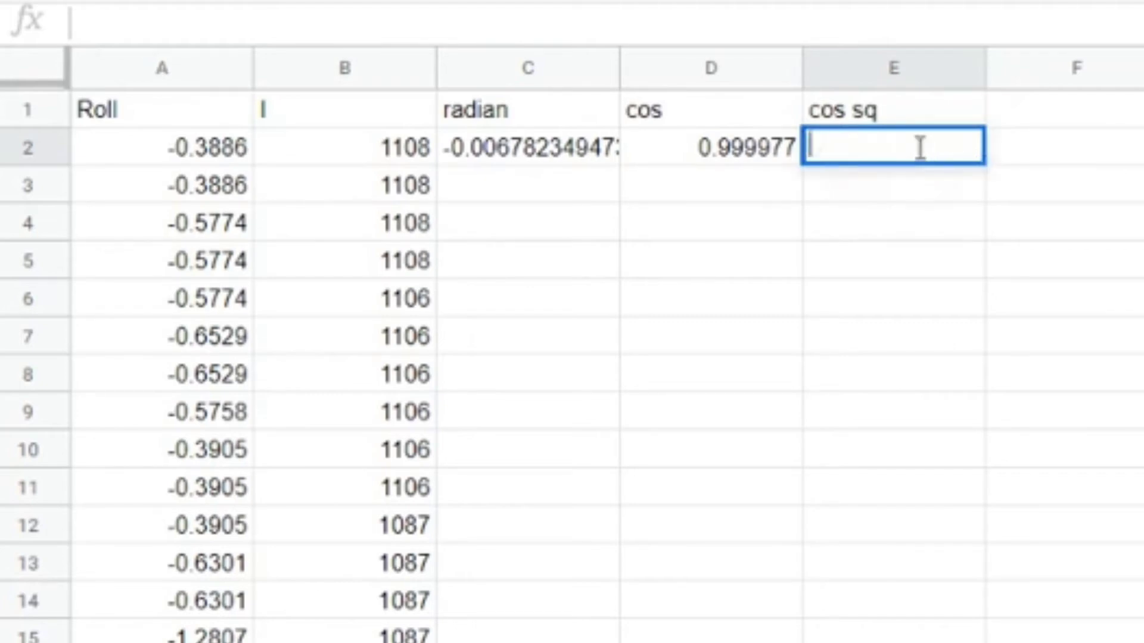
type("=")
left_click(641, 150)
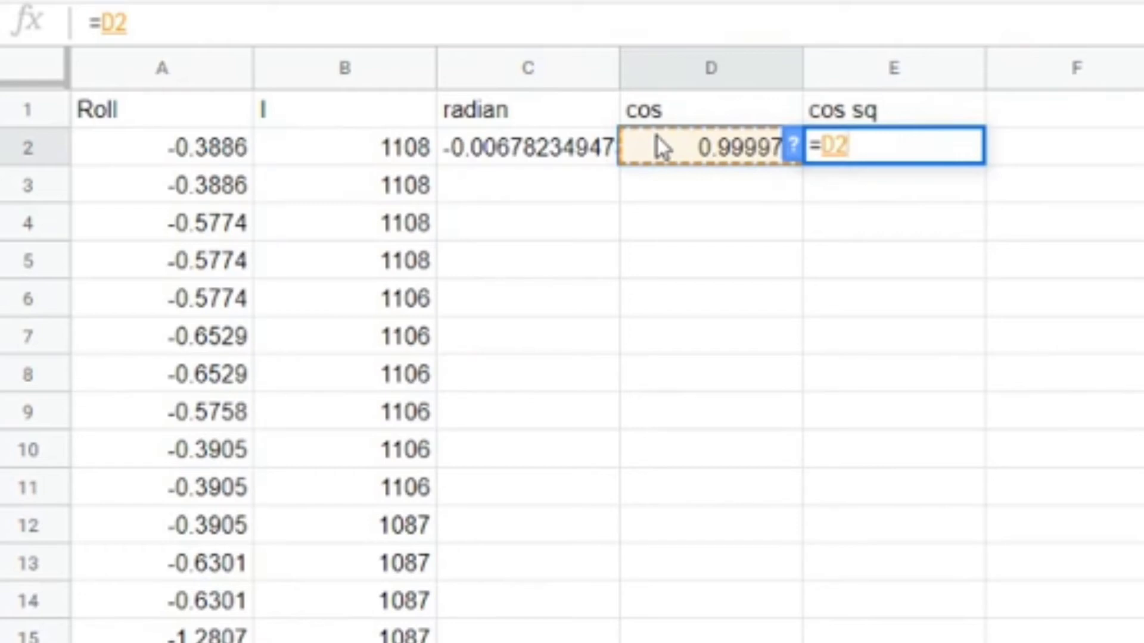
type("*")
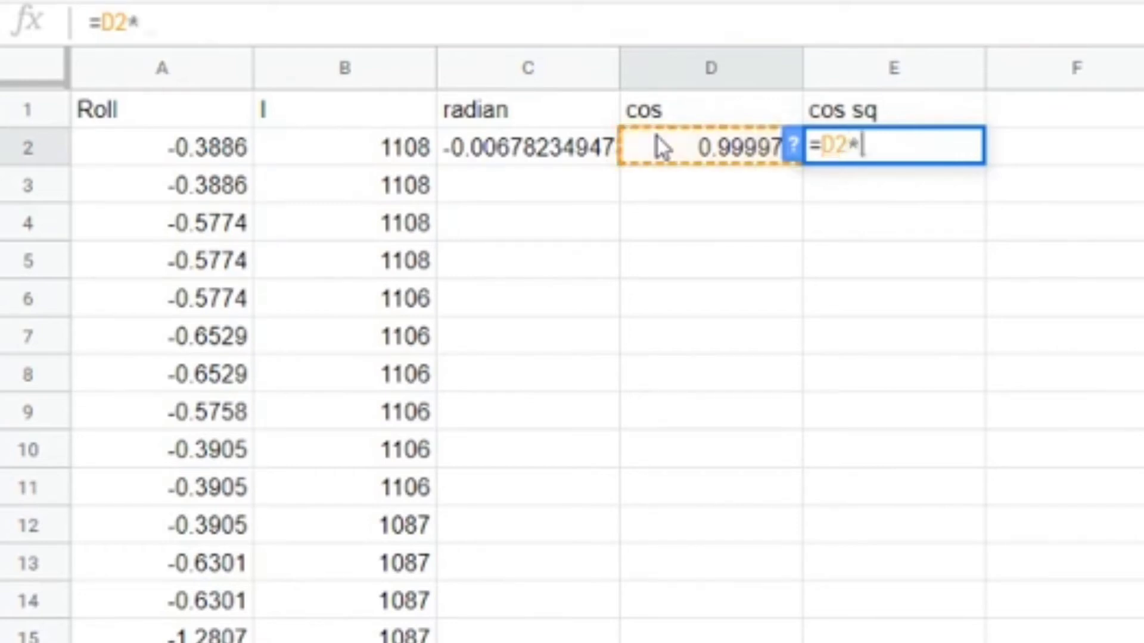
left_click(663, 147)
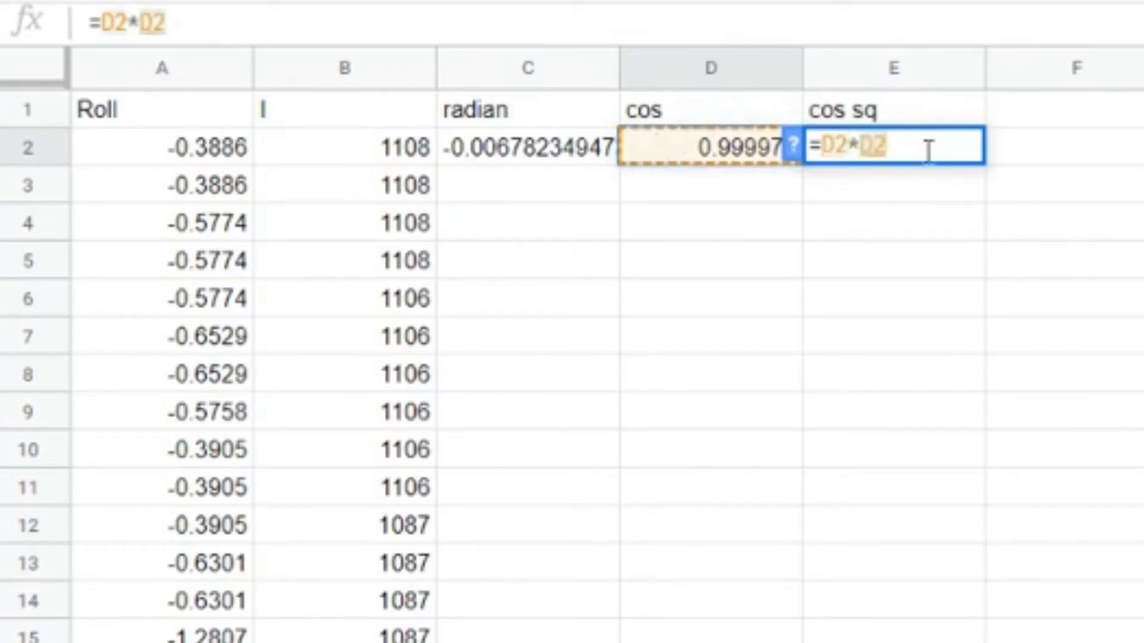
key("Return")
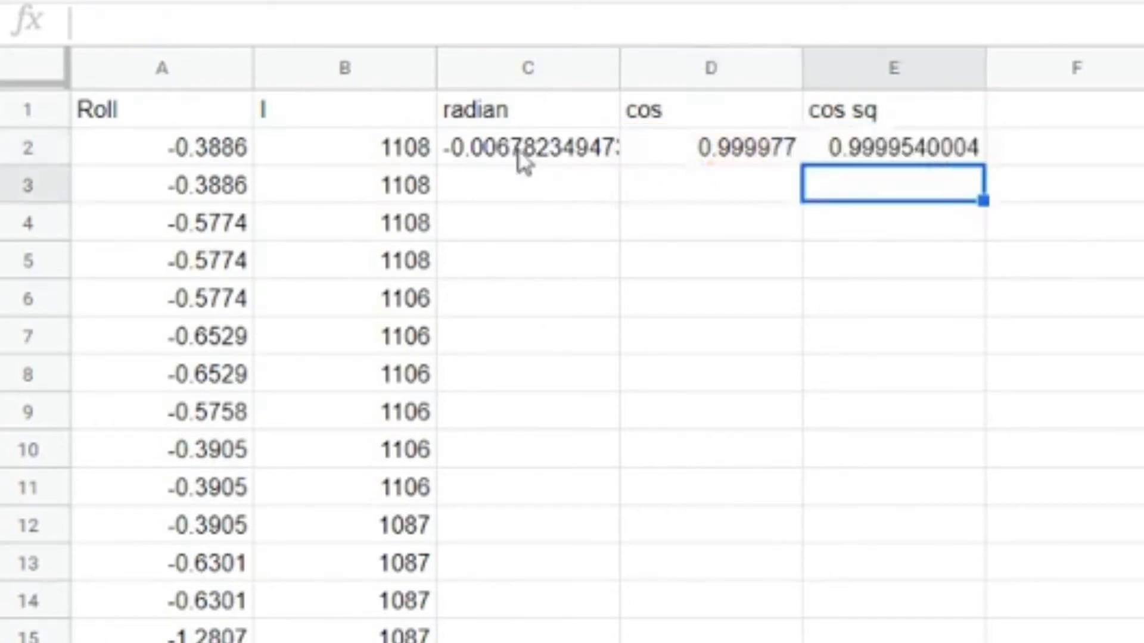
- Fill the C2:E2 radian, cos and cos sq formulas down to the last data row
left_click_drag(539, 159, 791, 169)
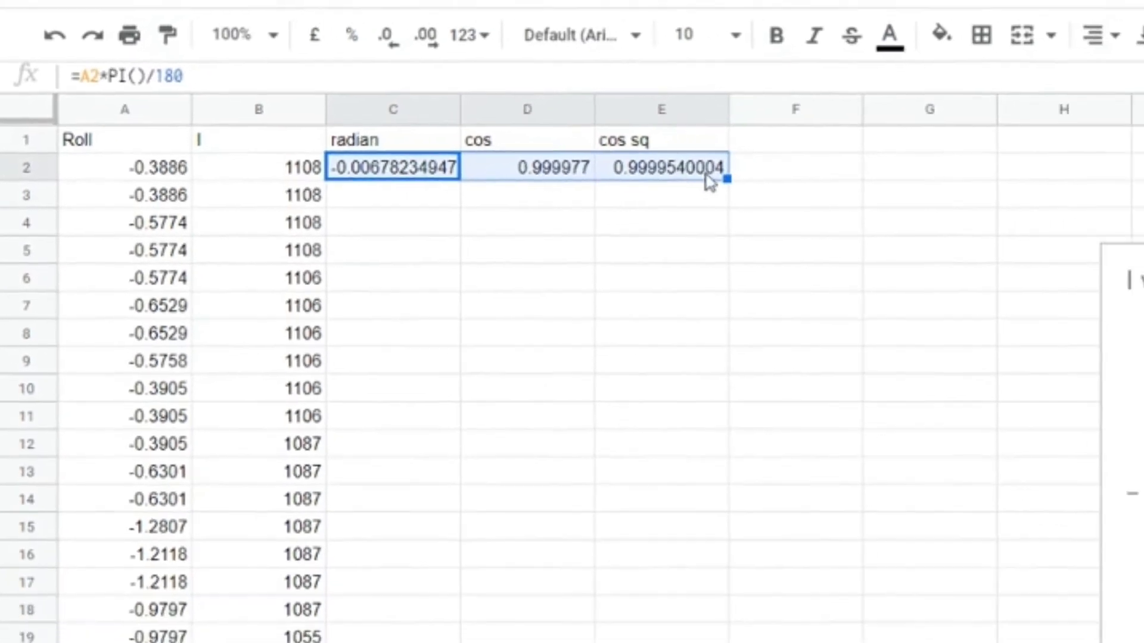
left_click_drag(880, 171, 885, 559)
left_click_drag(483, 404, 390, 227)
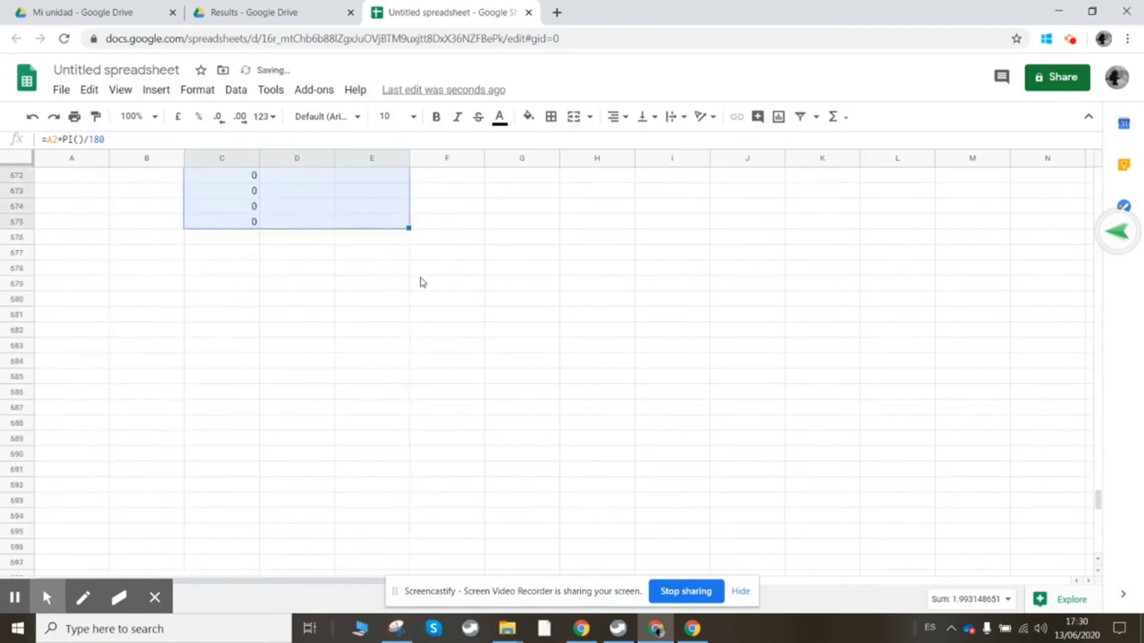
scroll(421, 281, "up", 8)
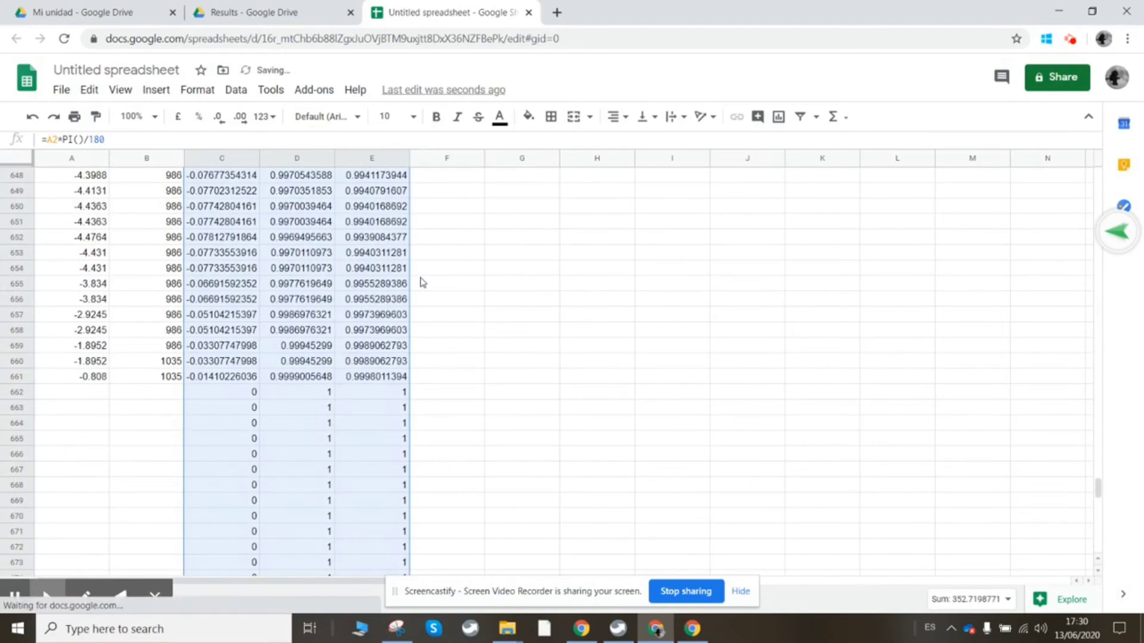
scroll(420, 280, "up", 15)
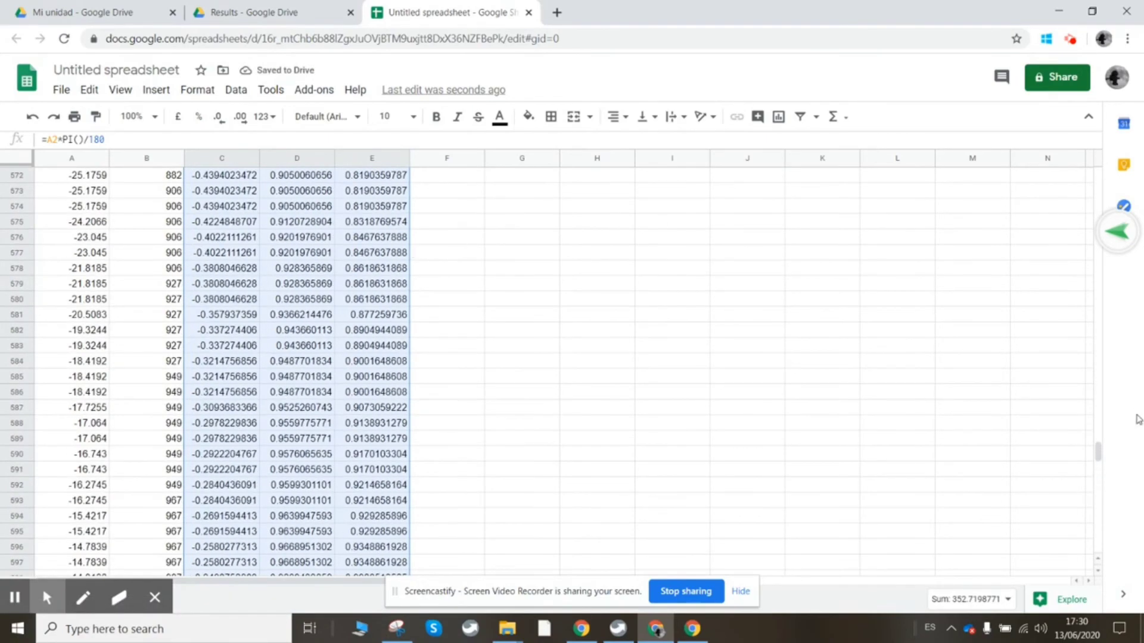
left_click_drag(1097, 453, 1083, 173)
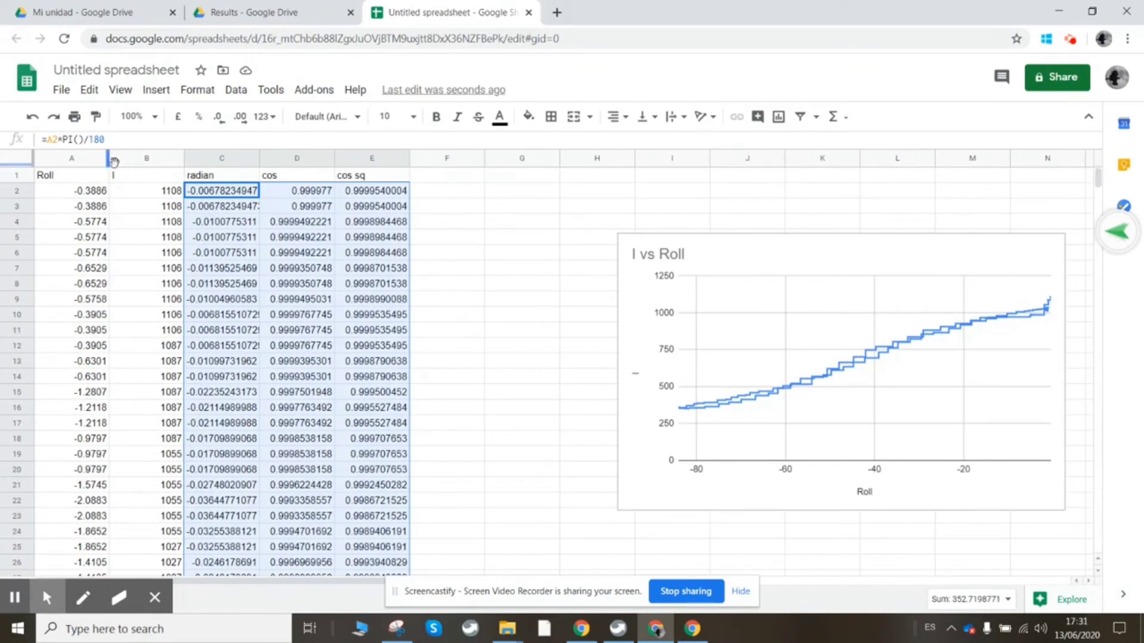
left_click(121, 161)
left_click(369, 156)
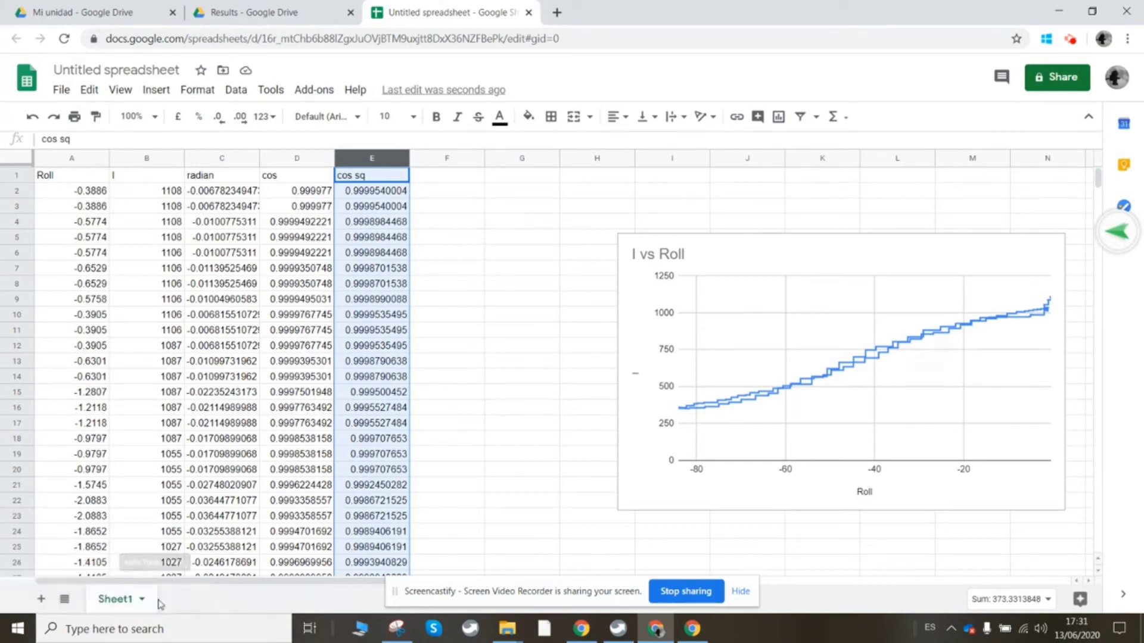
- Add Sheet2 and paste only the cos sq values into its column A
left_click(41, 598)
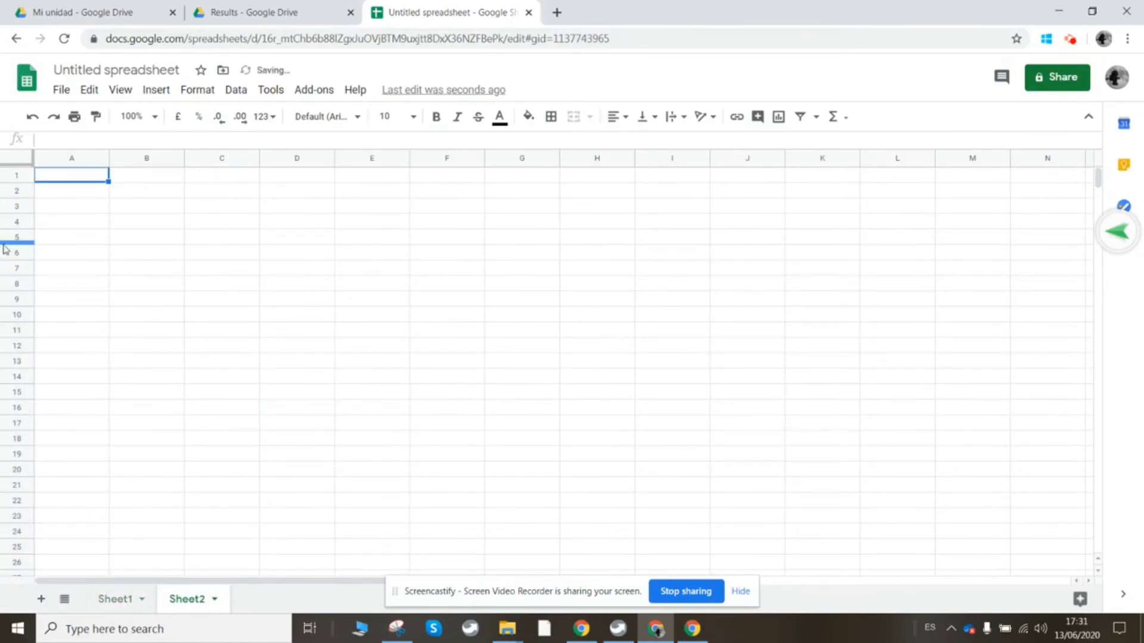
left_click(118, 598)
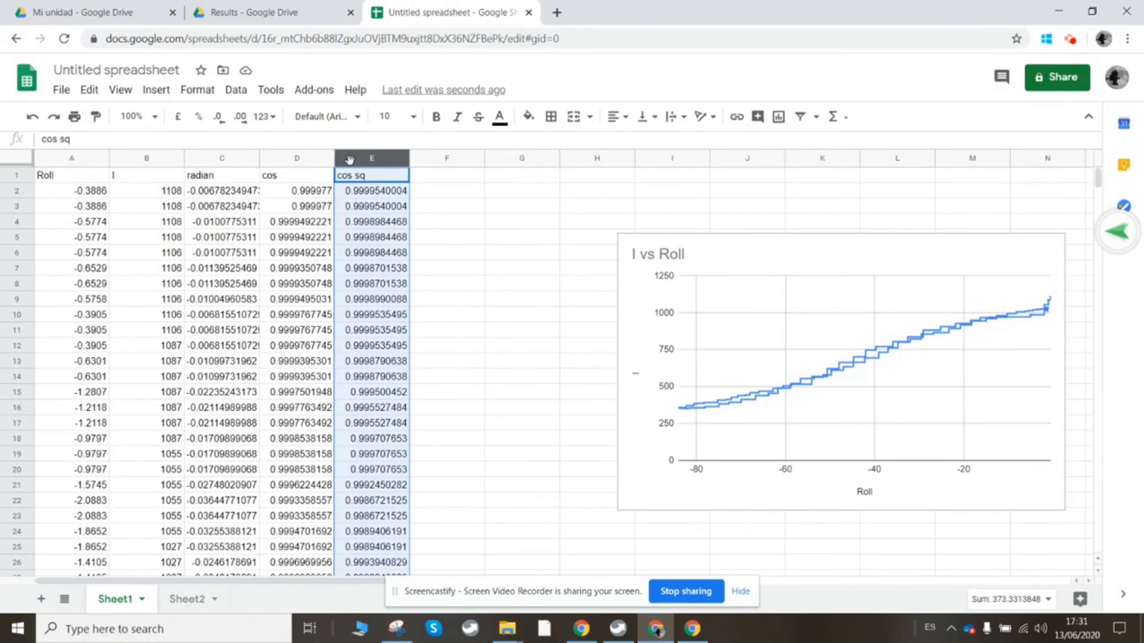
left_click(188, 600)
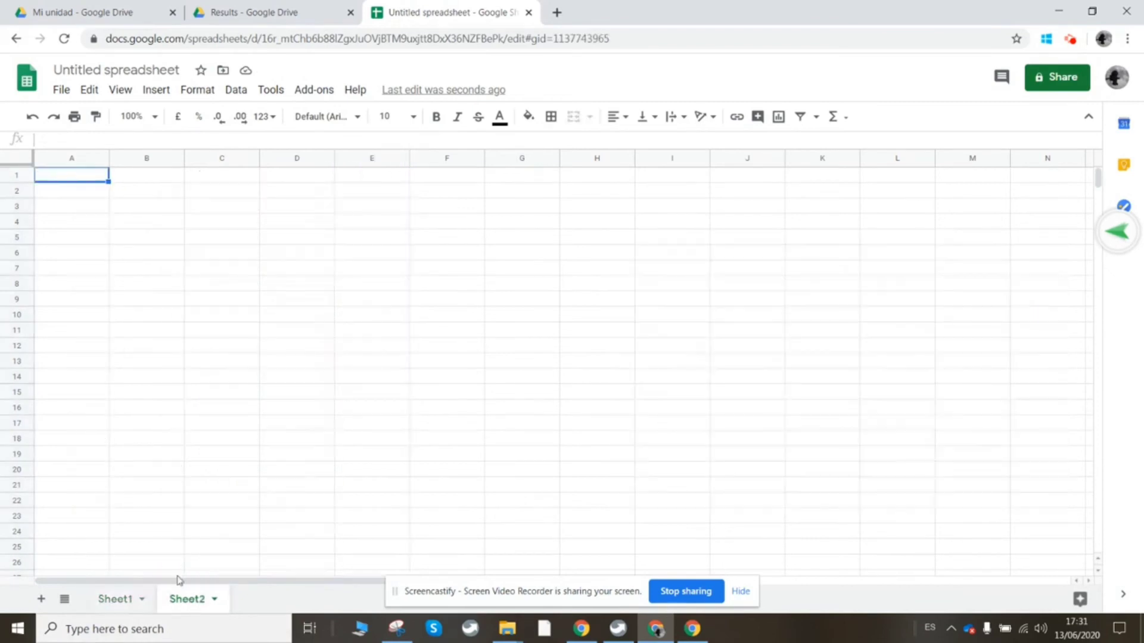
left_click(51, 159)
key("ctrl+v")
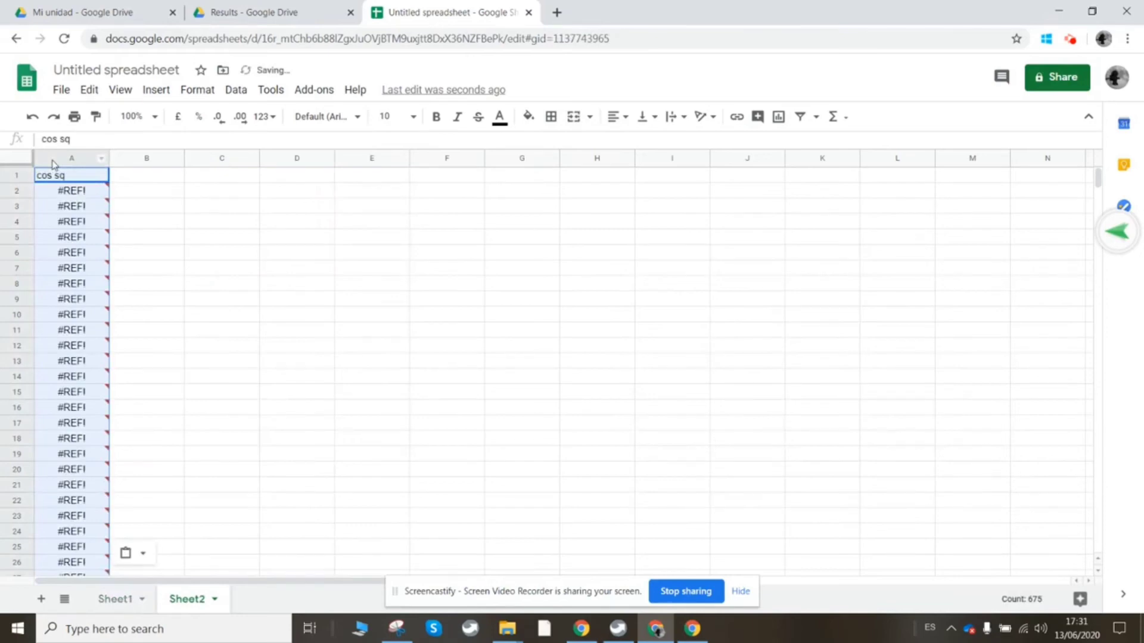
key("Delete")
left_click(90, 91)
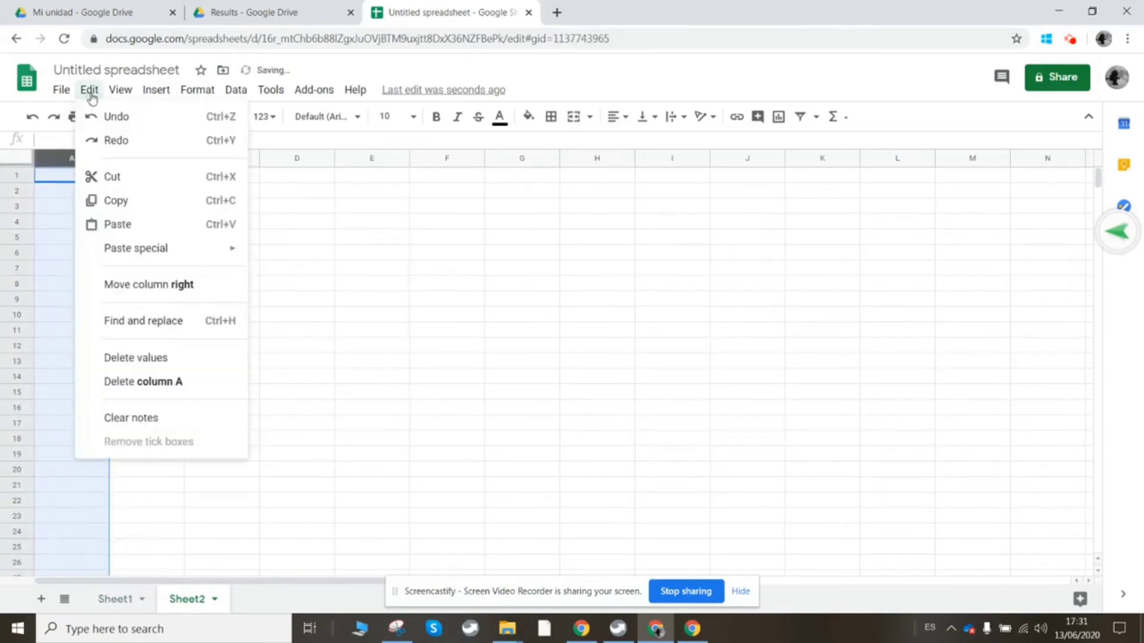
mouse_move(113, 251)
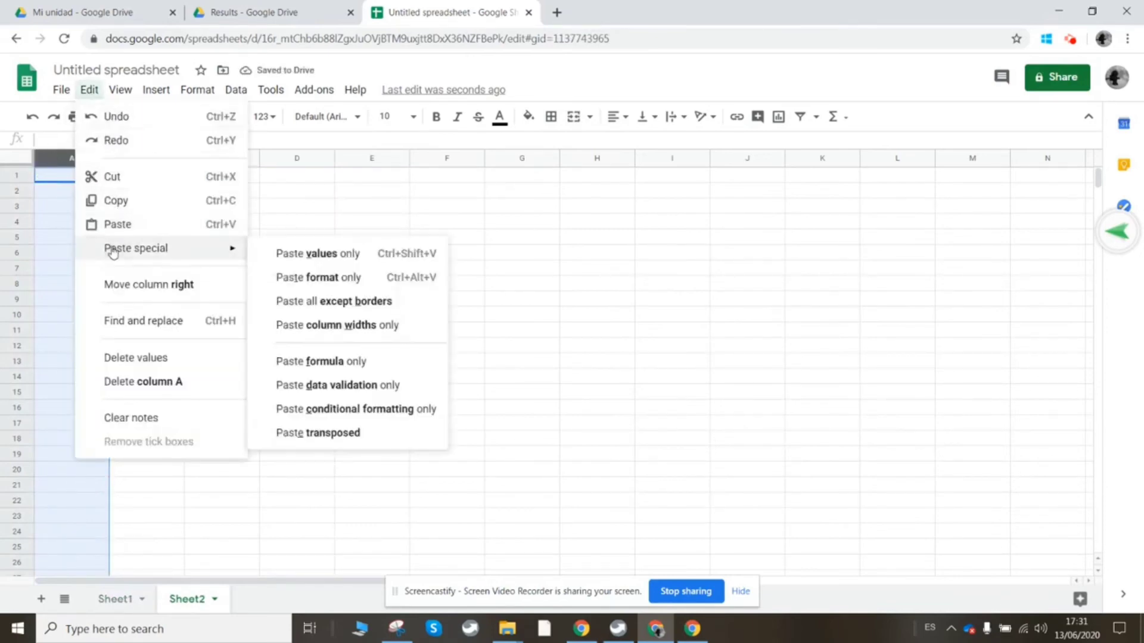
left_click(287, 253)
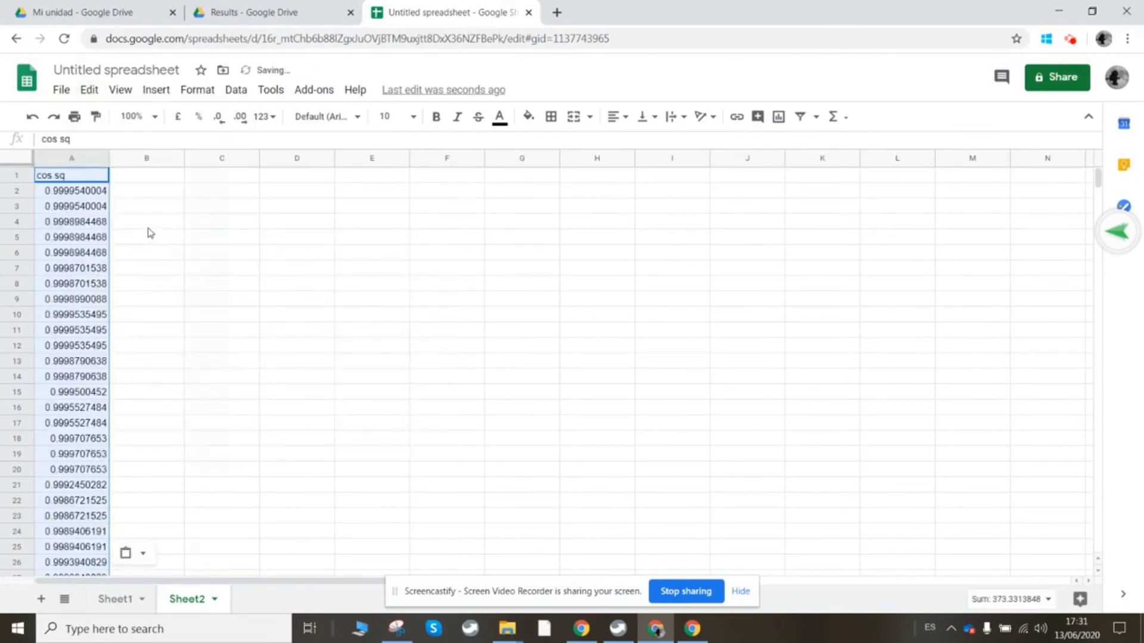
- Copy the I column from Sheet1 into column B of Sheet2
left_click(113, 602)
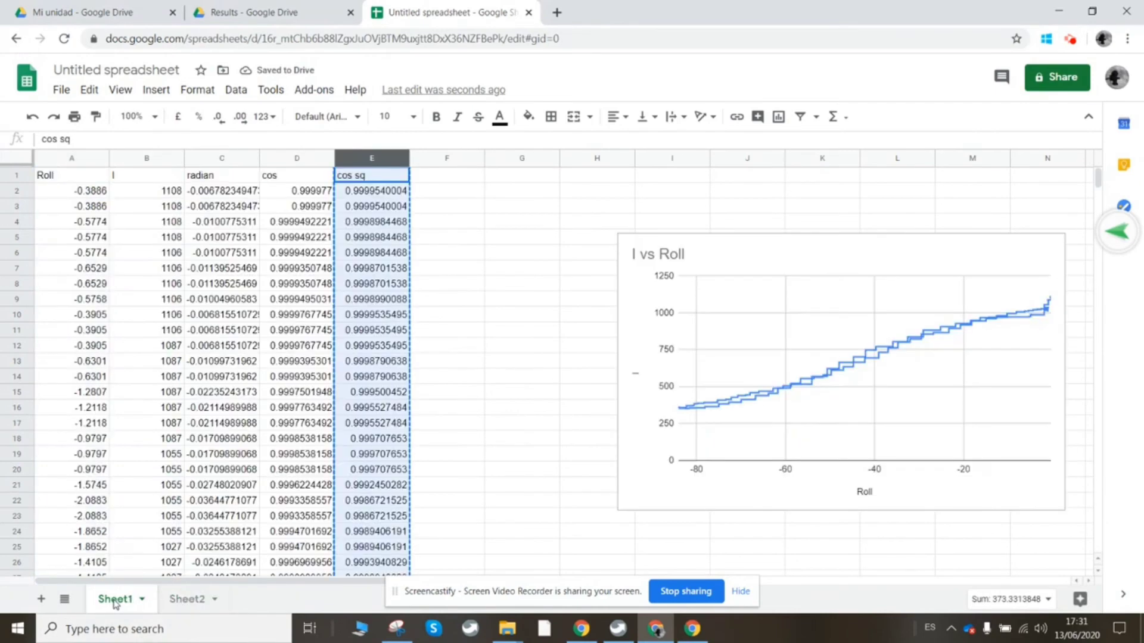
left_click(131, 158)
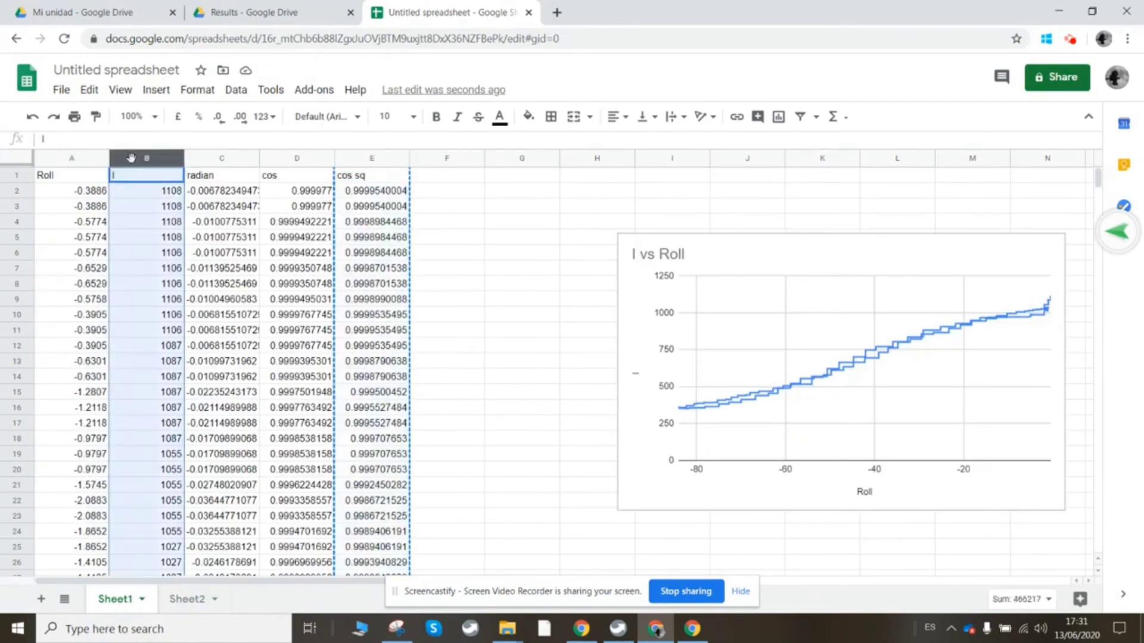
key("ctrl+c")
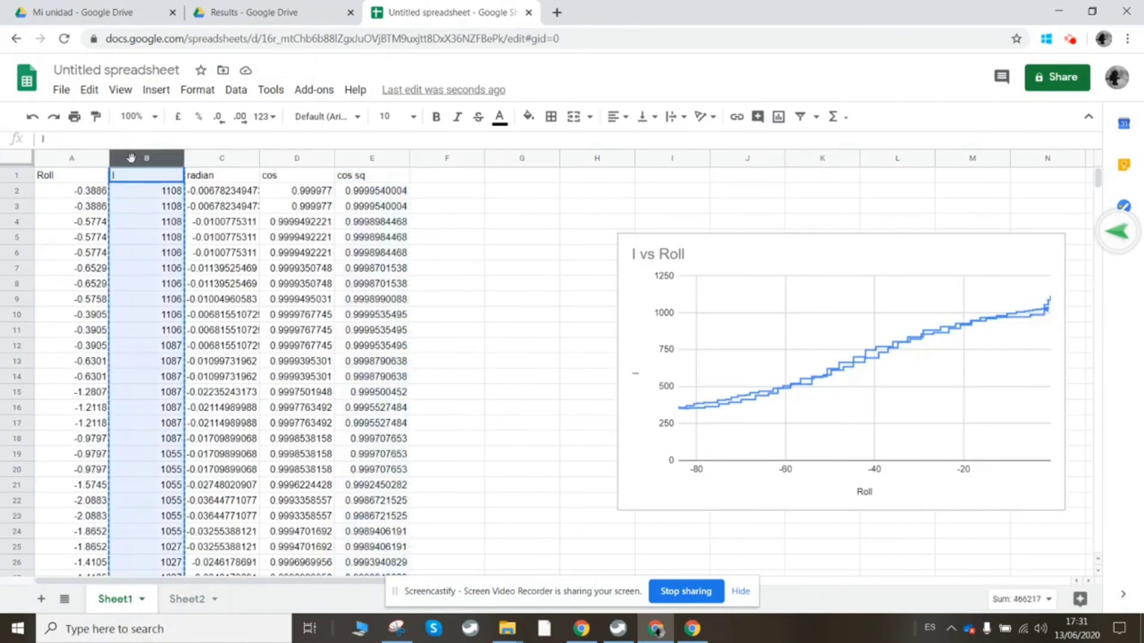
left_click(188, 600)
left_click(131, 158)
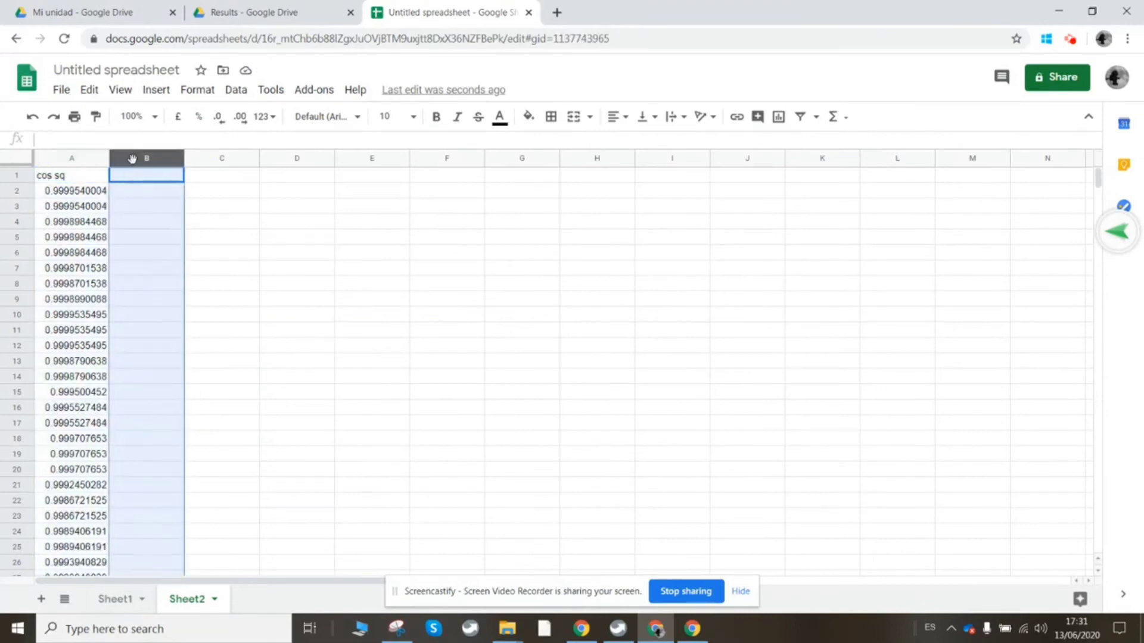
key("ctrl+v")
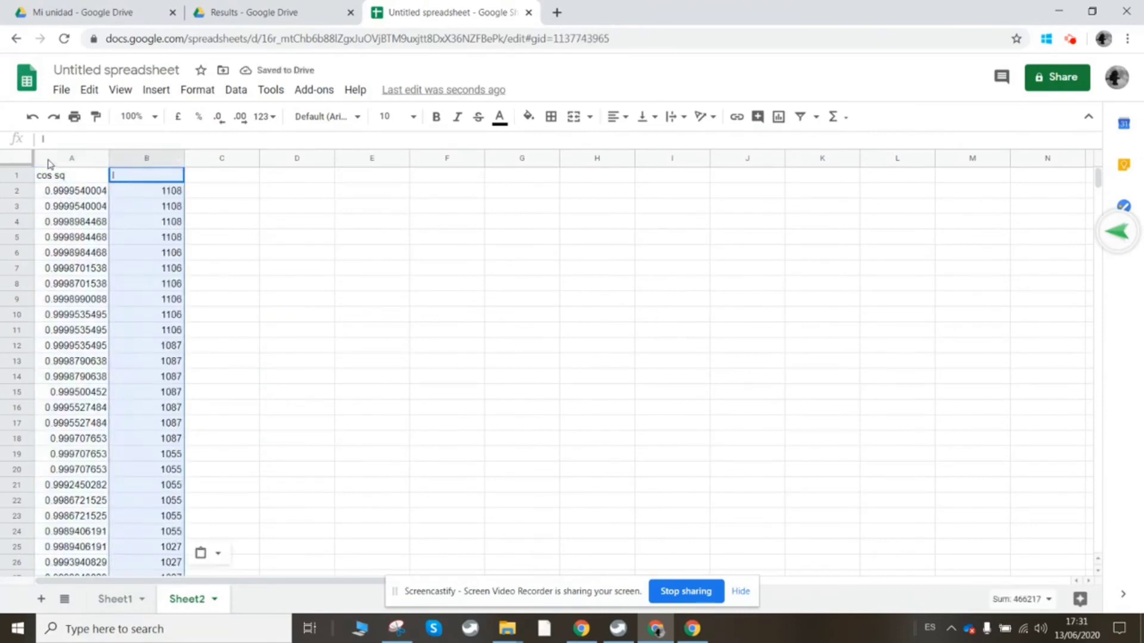
left_click_drag(49, 159, 125, 153)
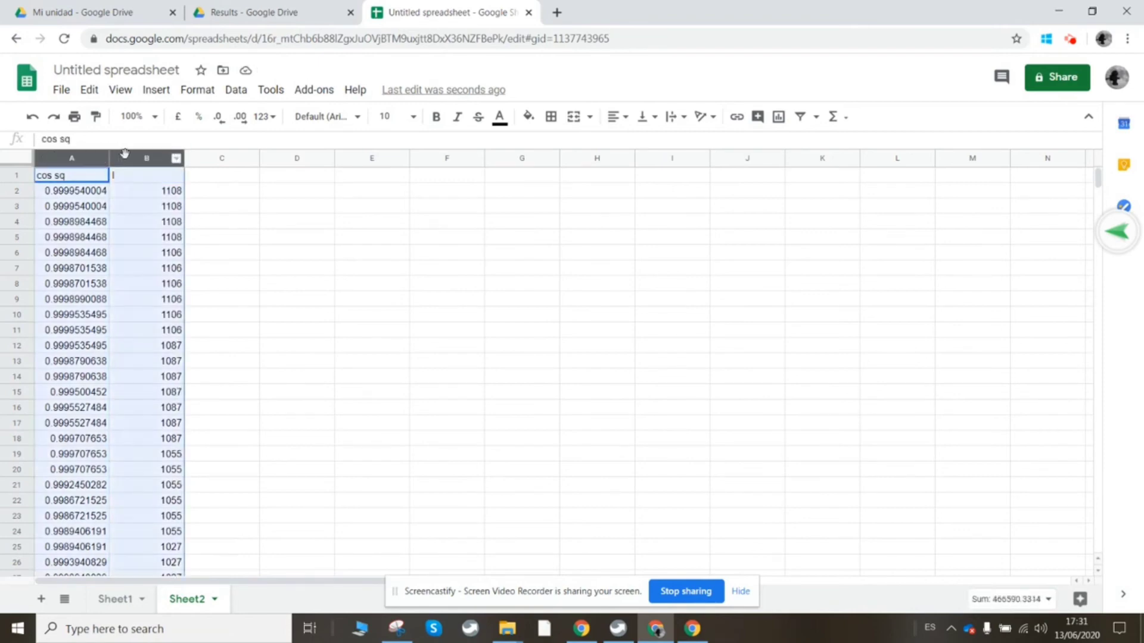
- Insert a chart of I against cos sq from A1:B675 and move it toward the sheet centre
left_click(154, 89)
left_click(174, 179)
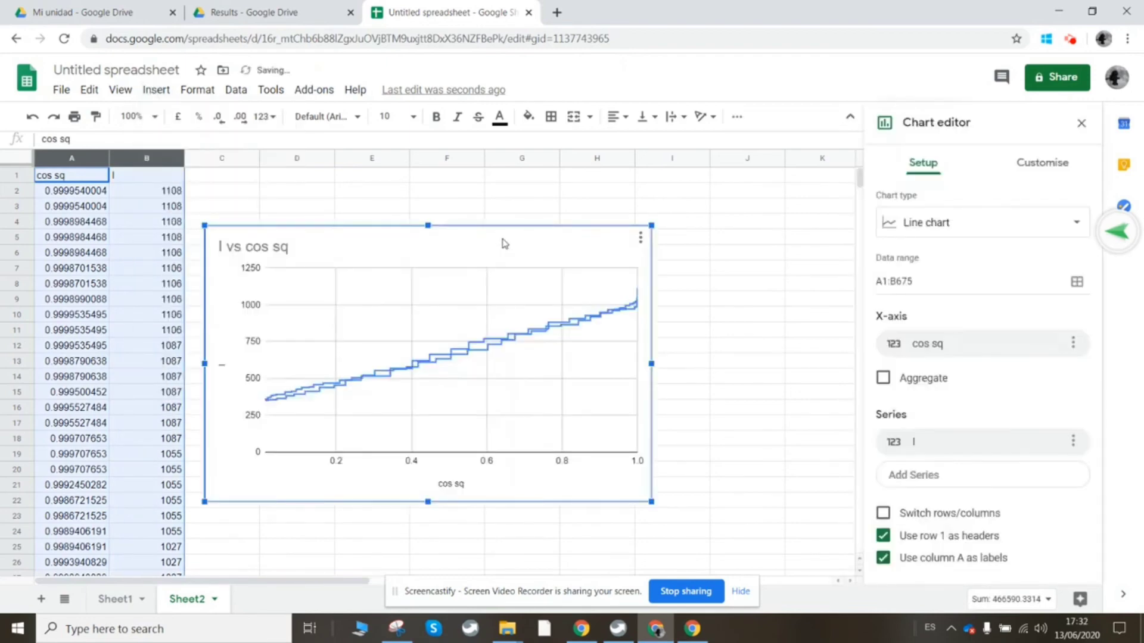
left_click_drag(503, 242, 584, 202)
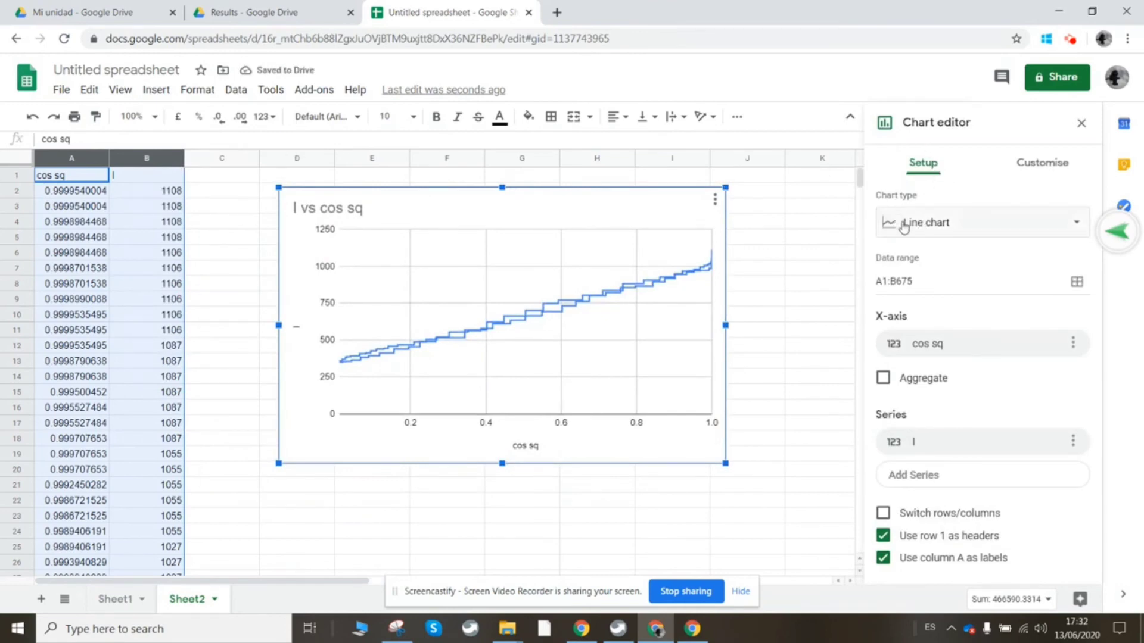
- Change the 'I vs cos sq' chart type to a scatter chart
left_click(929, 215)
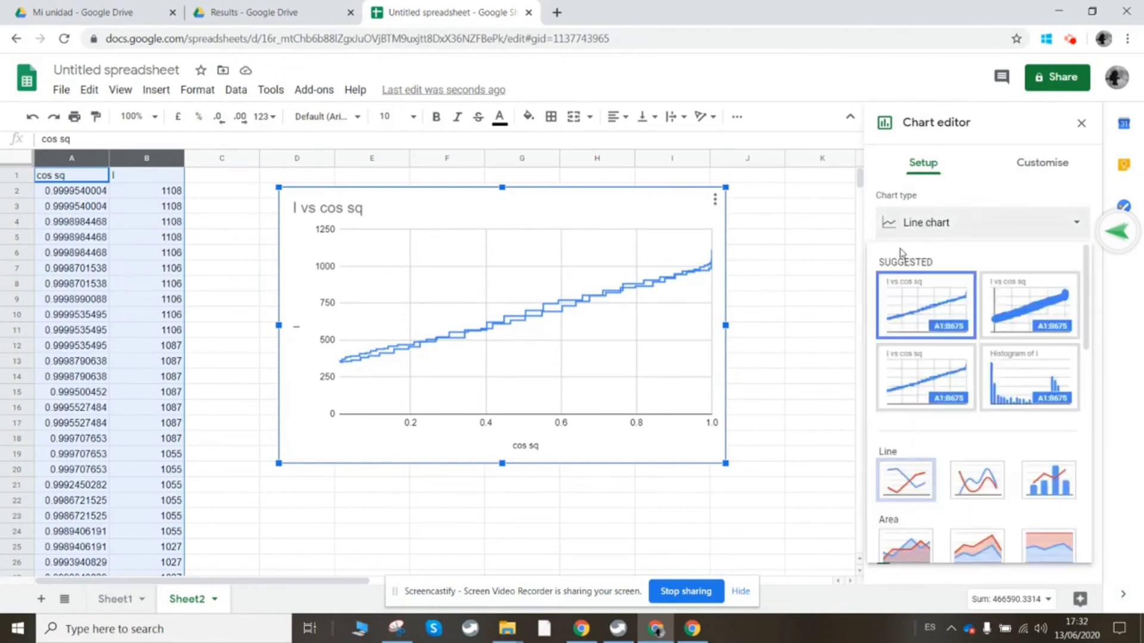
scroll(922, 326, "down", 5)
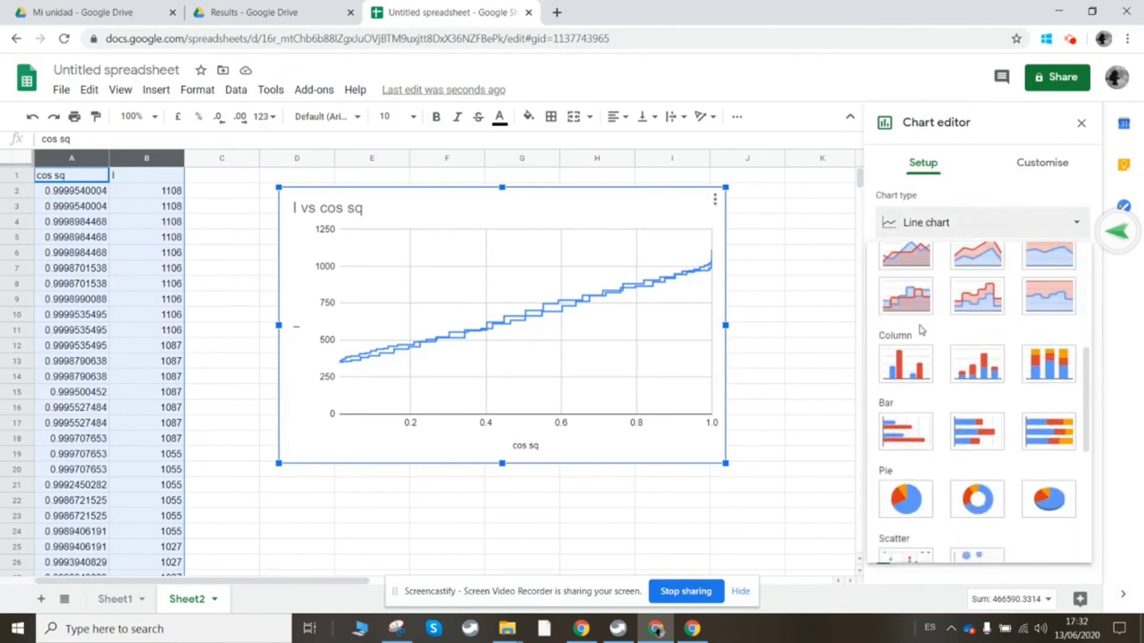
scroll(922, 396, "down", 5)
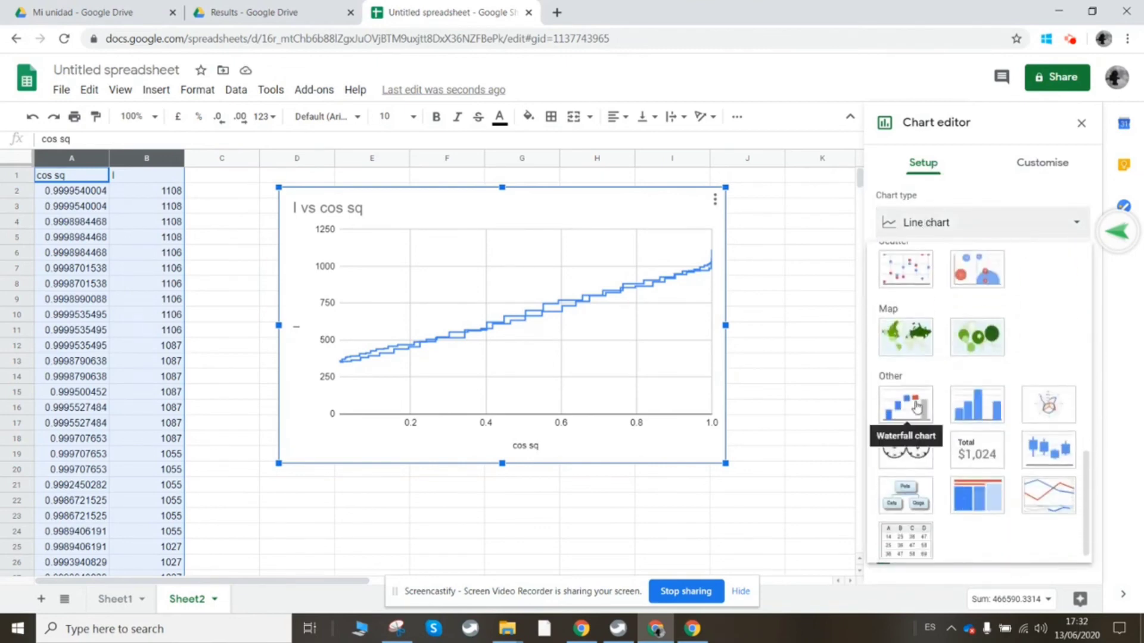
left_click(900, 280)
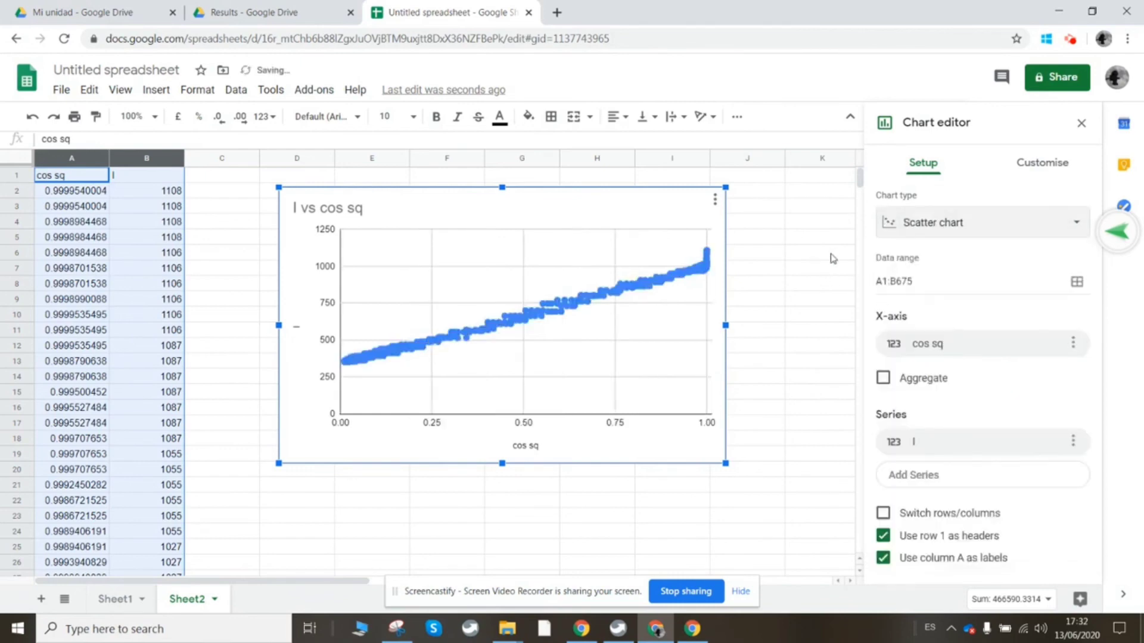